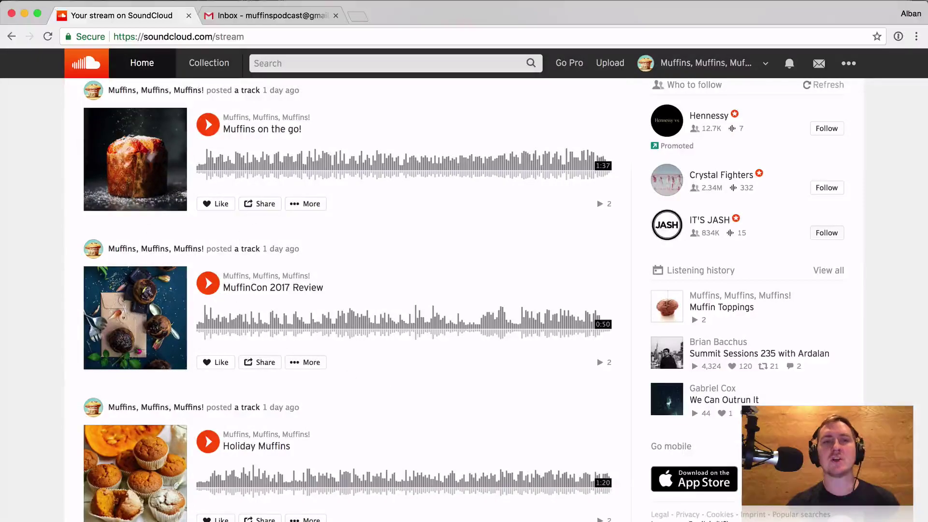
Scroll through the podcast's posted tracks in SoundCloud, then open a new browser tab
scroll(449, 286, "down", 4)
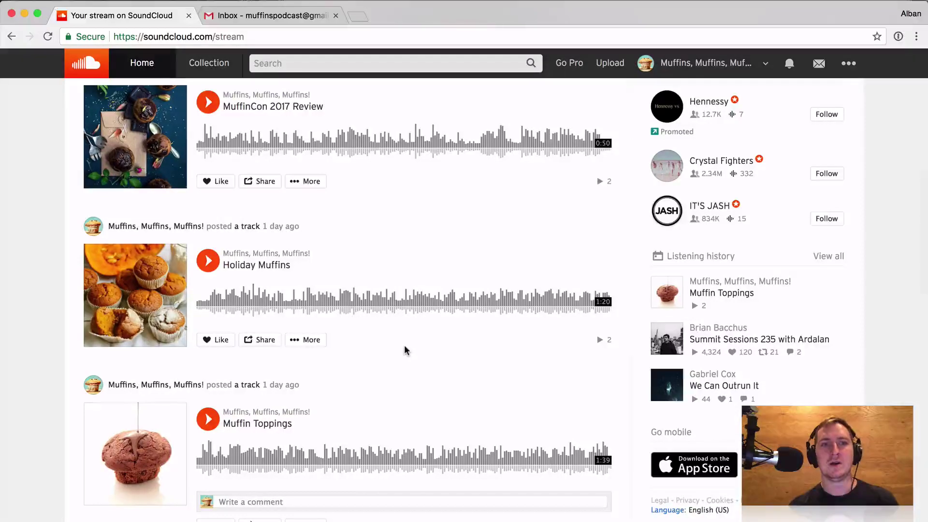
scroll(405, 350, "up", 3)
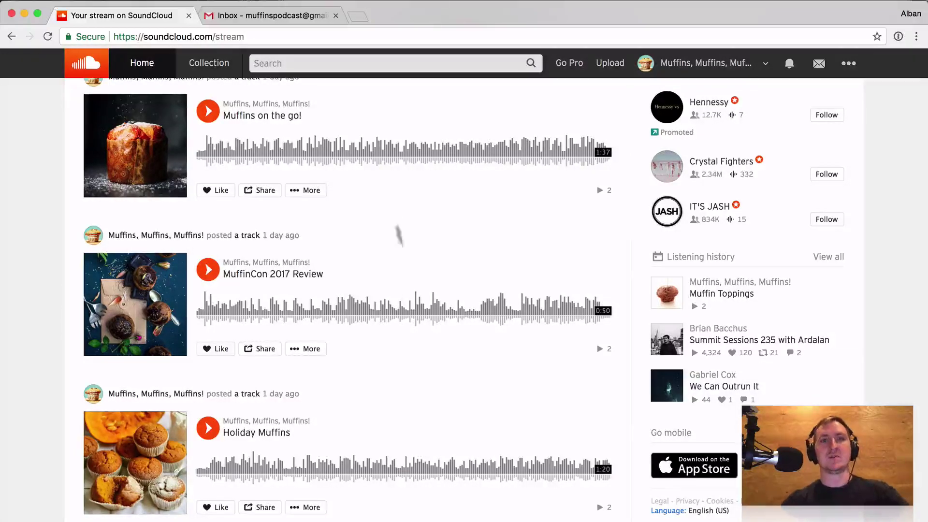
left_click(366, 17)
Load buzzsprout.com and go to its Pricing and Signup page
type("bu")
key("Return")
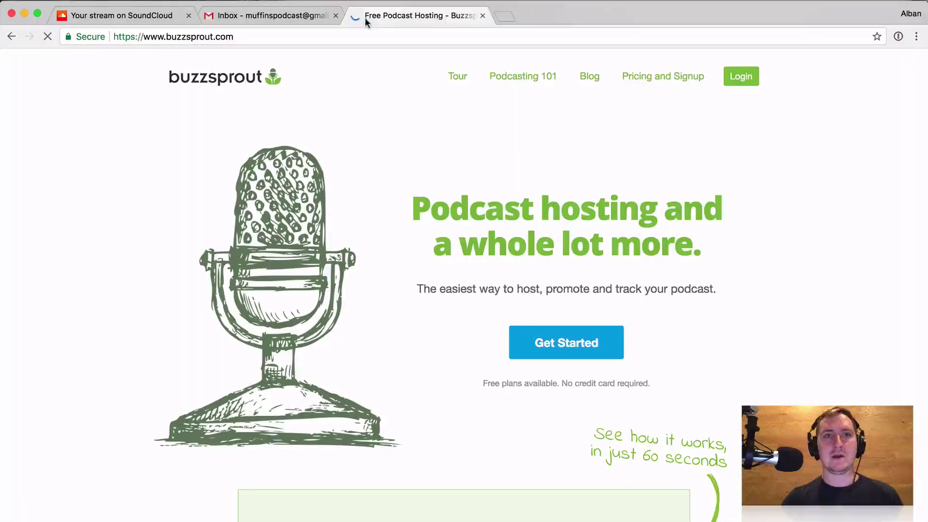
left_click(652, 82)
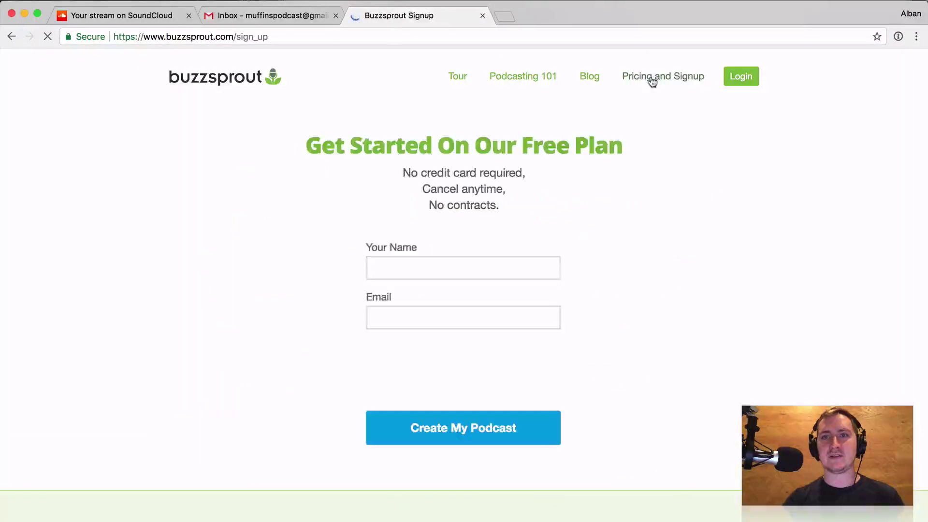
Fill in your name and the suggested e-mail address, pass reCAPTCHA, and create the free podcast account
left_click(443, 264)
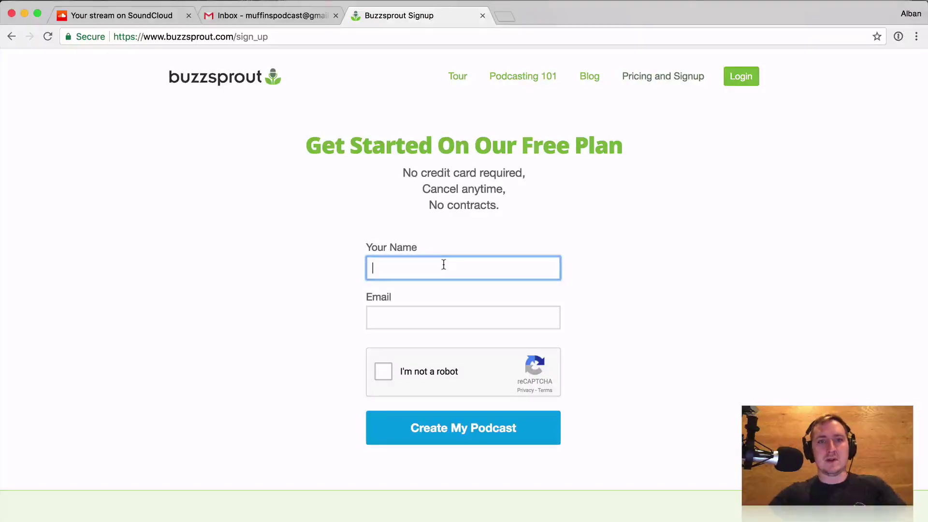
type("Alban")
key("Tab")
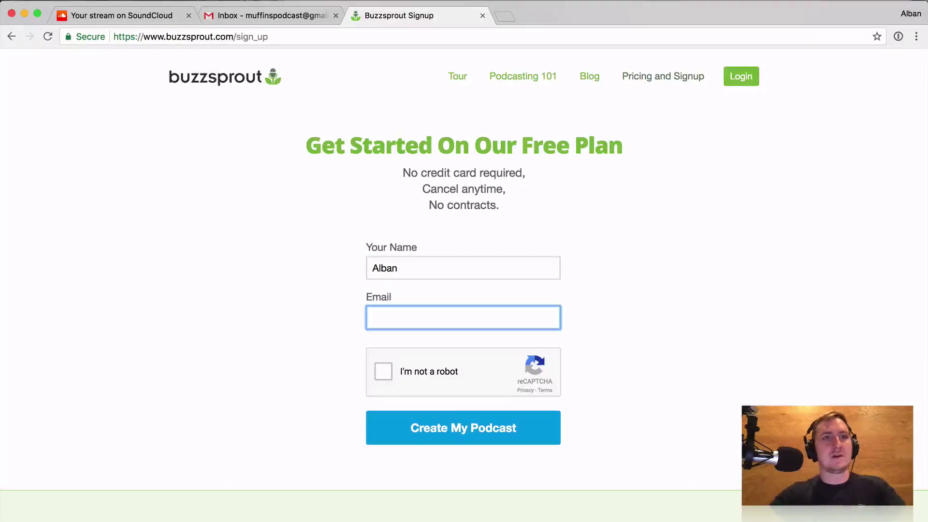
type("muffins")
key("Down")
key("Return")
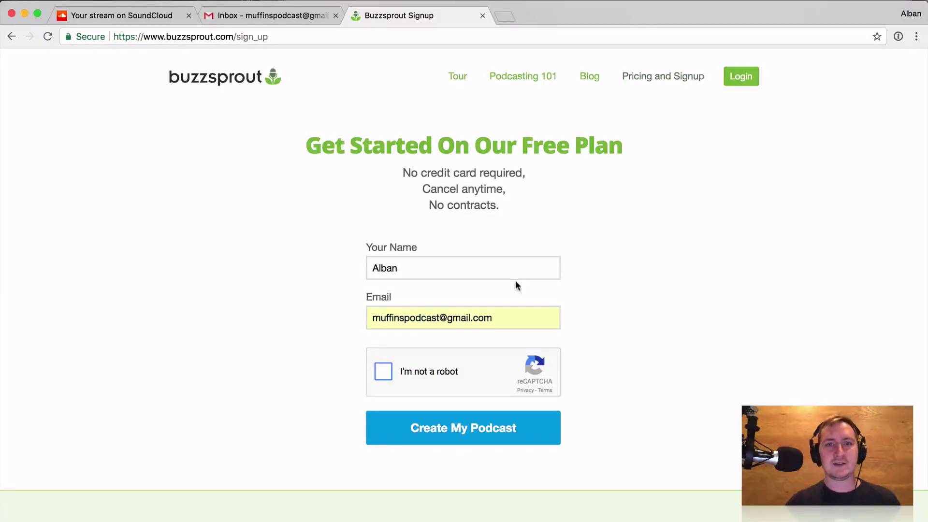
left_click(384, 373)
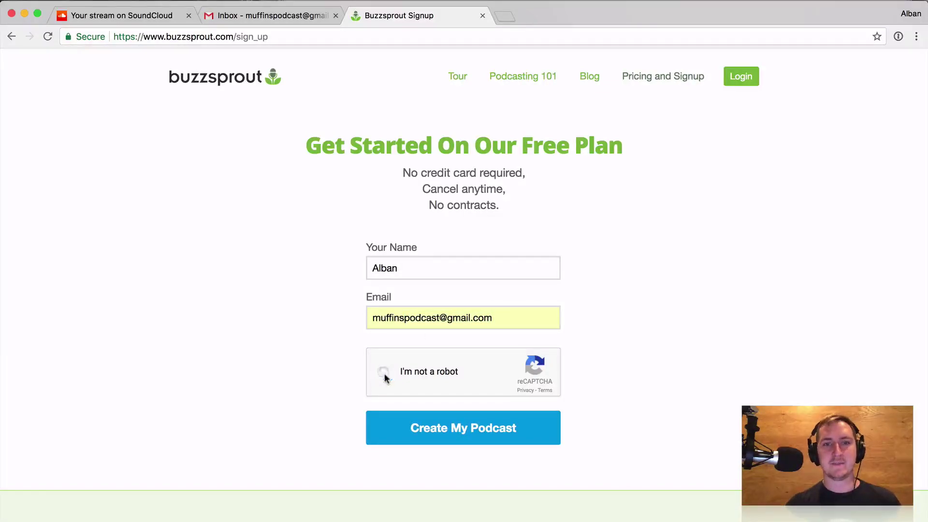
left_click(458, 437)
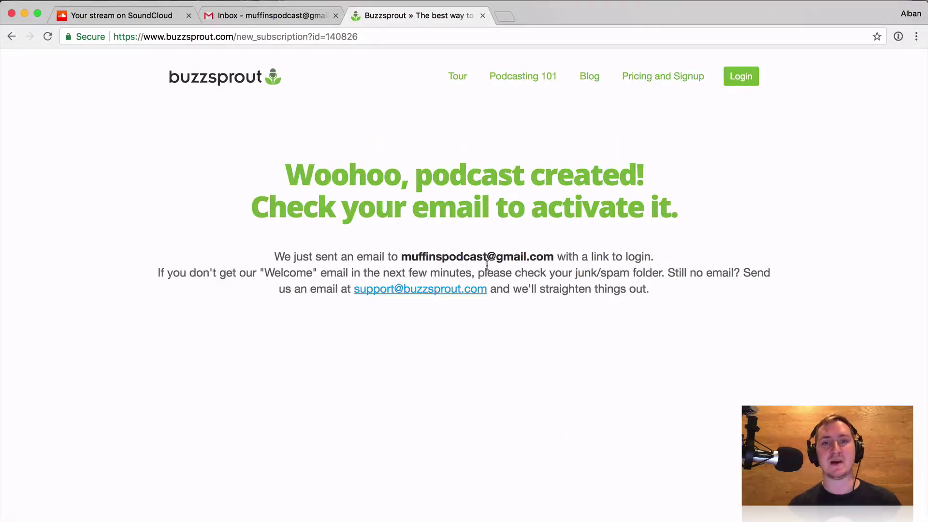
Follow the login link in the 'Welcome to Buzzsprout' email in Gmail
left_click(269, 15)
left_click(325, 135)
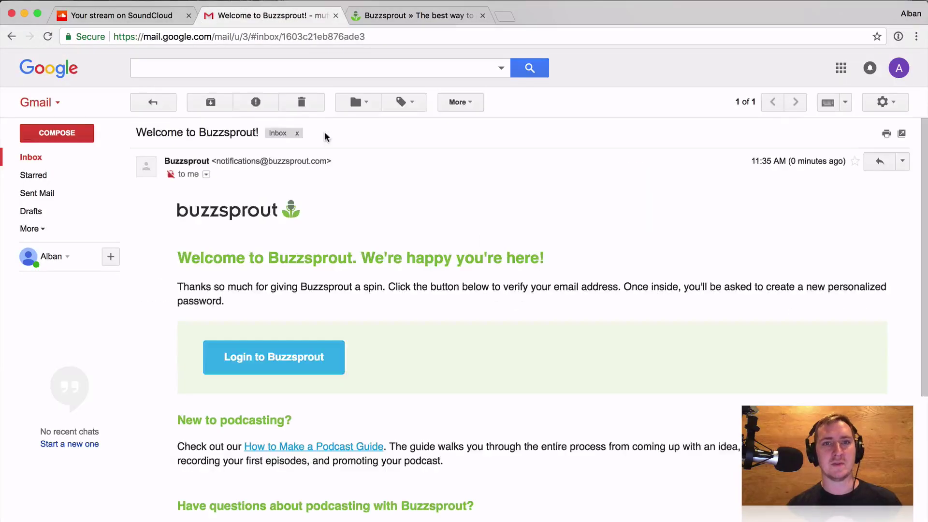
left_click(281, 368)
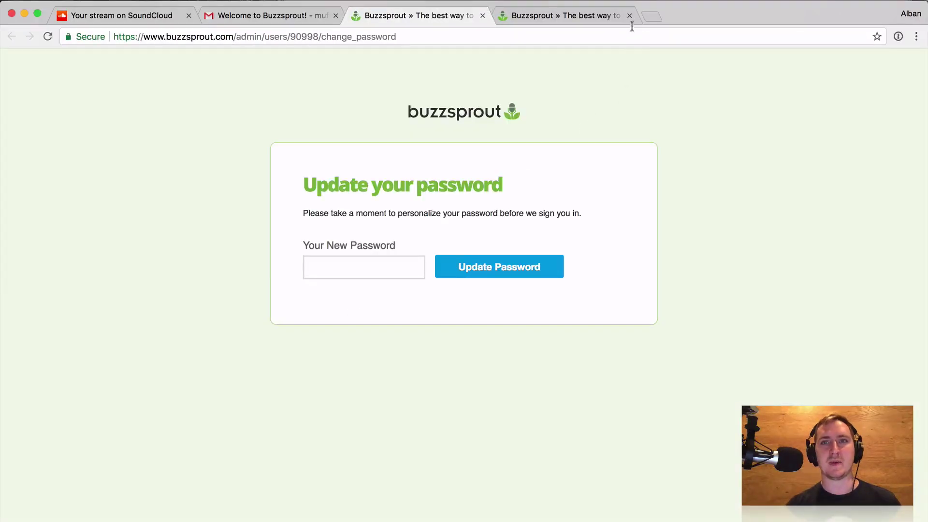
Close the duplicate tab, set a new account password, and dismiss Chrome's save-password prompt
left_click(629, 15)
left_click(346, 269)
type("p••••••••••••")
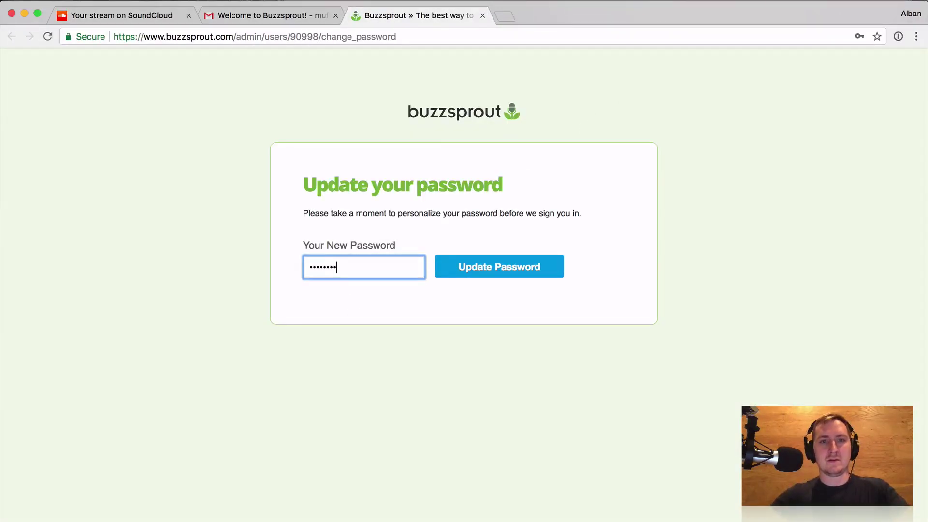
key("Return")
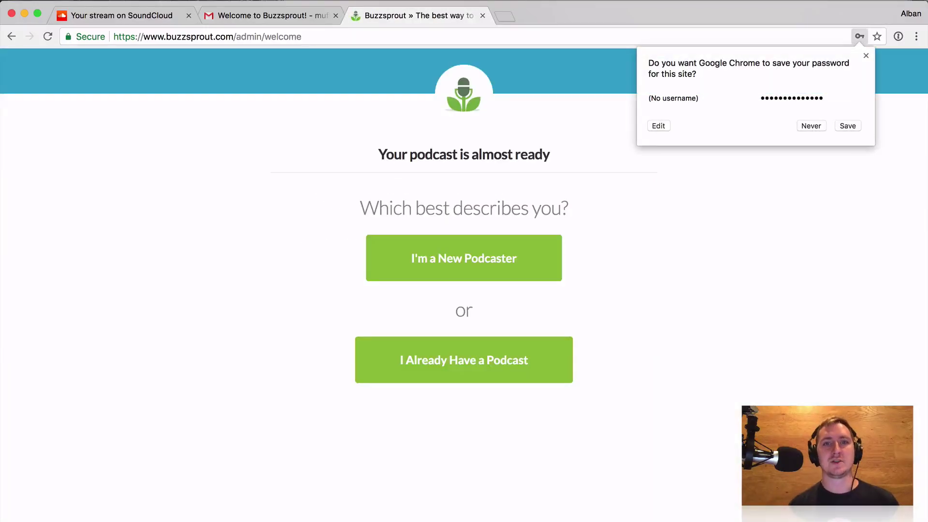
left_click(866, 57)
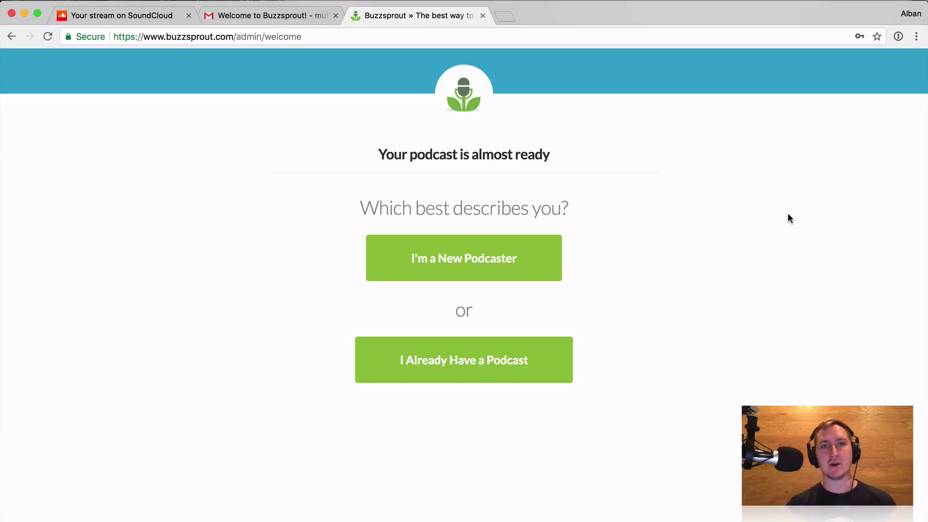
Say you have an existing podcast and search iTunes for Smart Passive Income
left_click(495, 360)
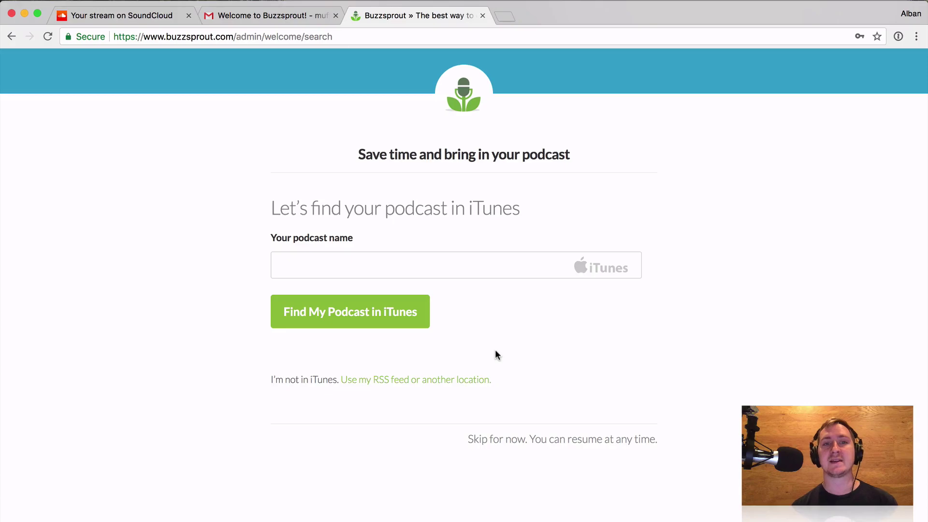
left_click(464, 261)
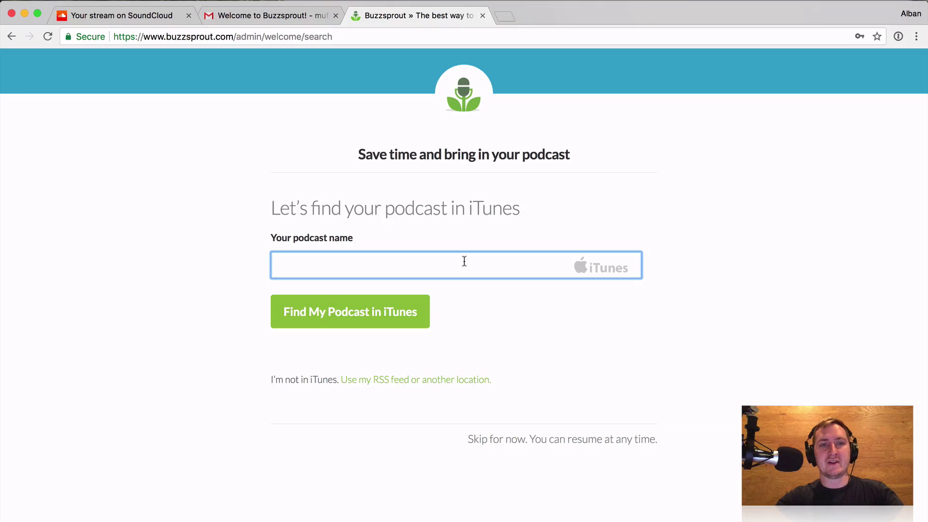
type("smart")
key("Down")
key("Return")
key("Return")
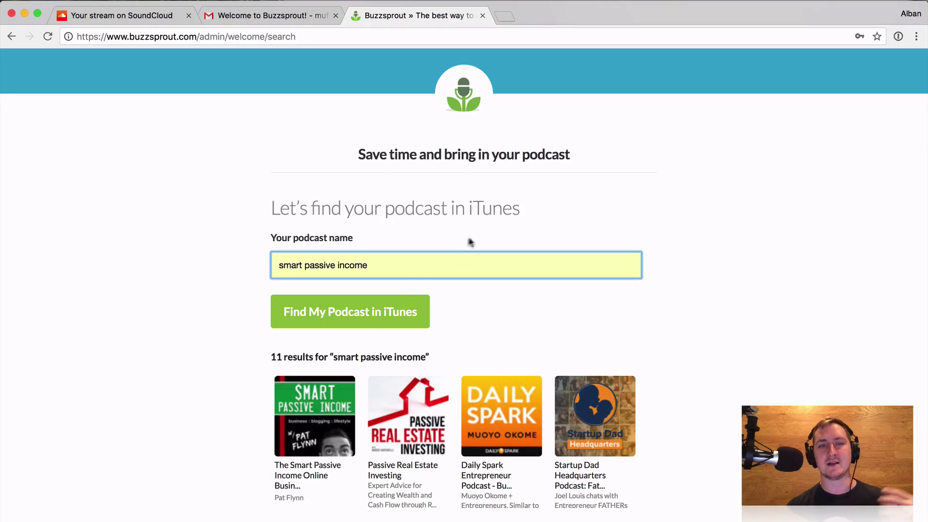
Choose 'Use my RSS feed or another location' instead of the iTunes results
scroll(666, 333, "down", 8)
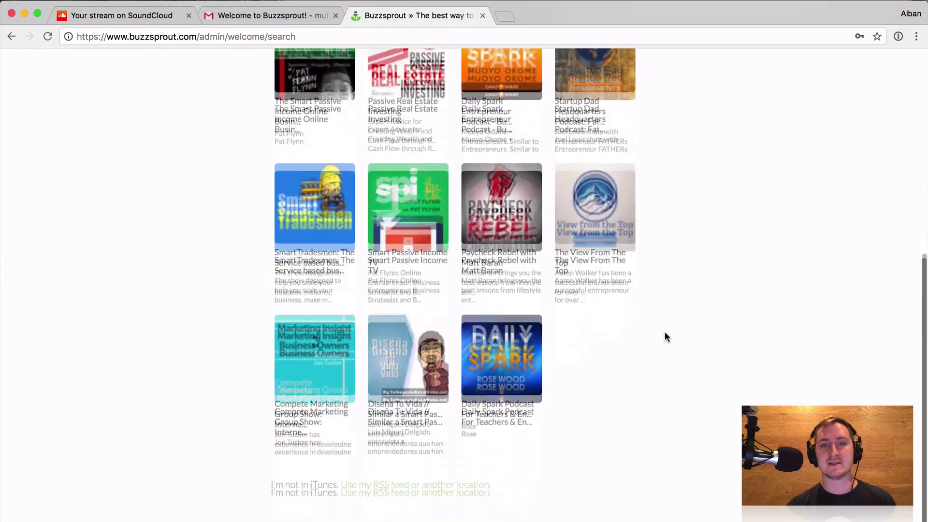
left_click(468, 460)
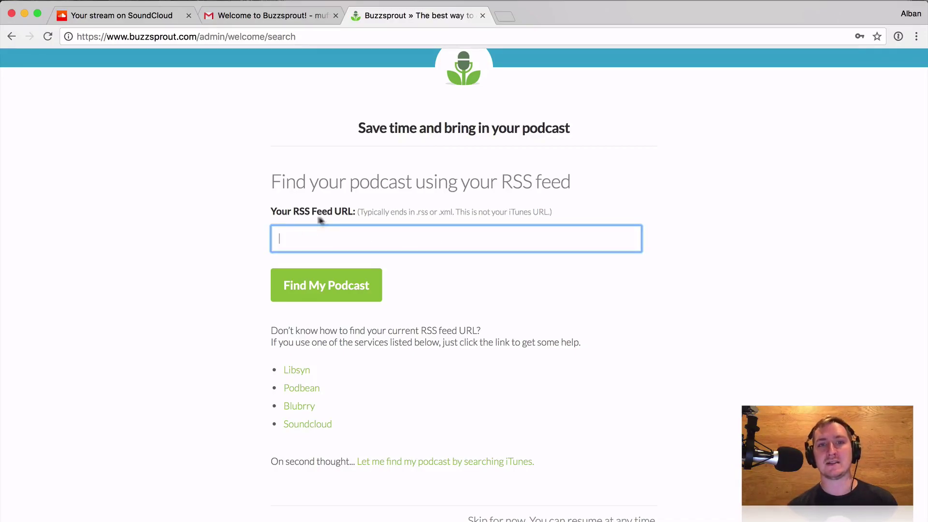
left_click(129, 16)
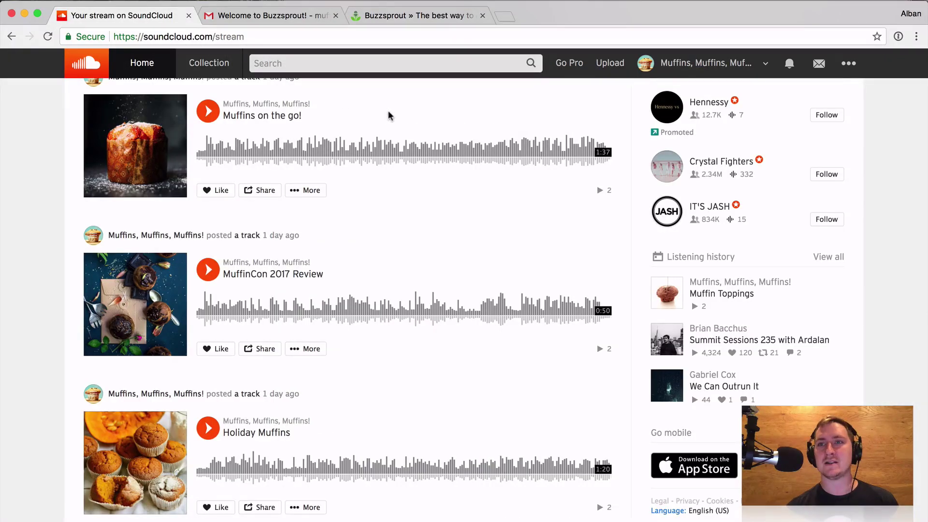
Copy the RSS feed URL from SoundCloud's Settings > Content and return to Buzzsprout
left_click(851, 66)
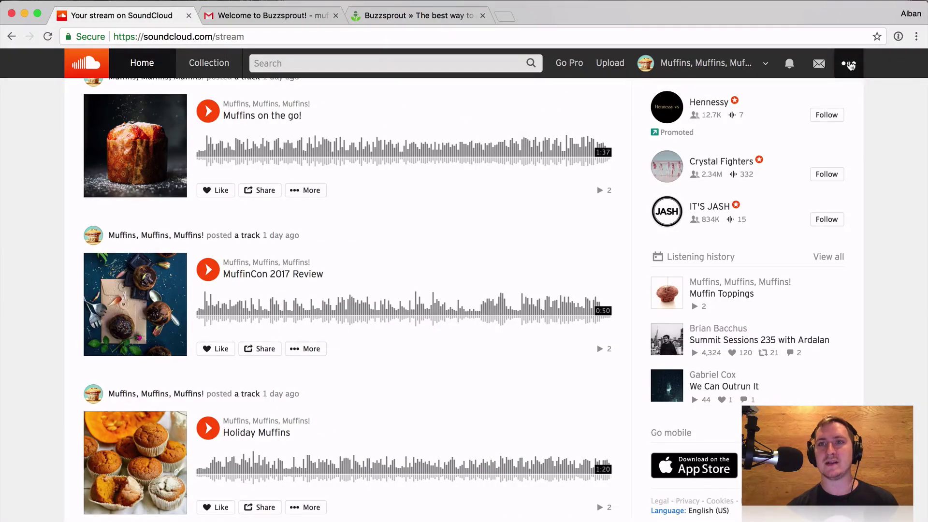
left_click(778, 337)
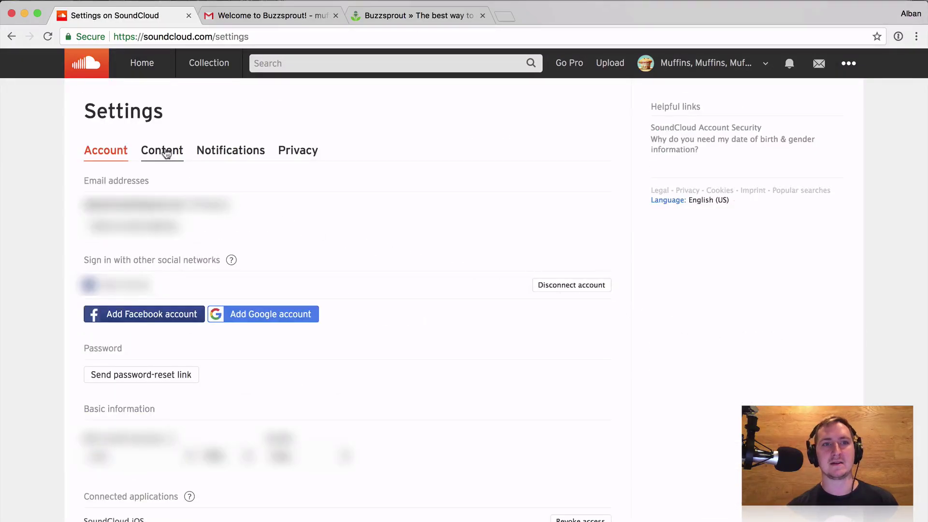
left_click(166, 152)
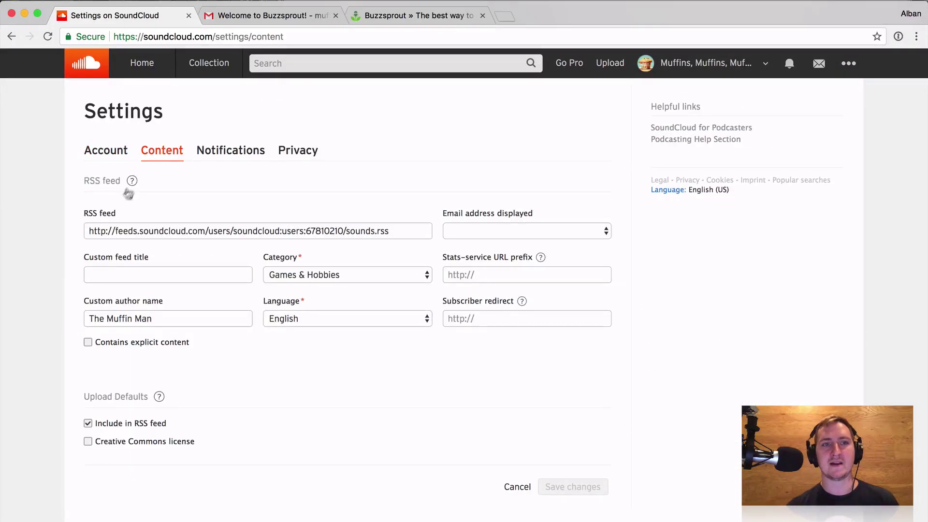
left_click(113, 231)
key("super+c")
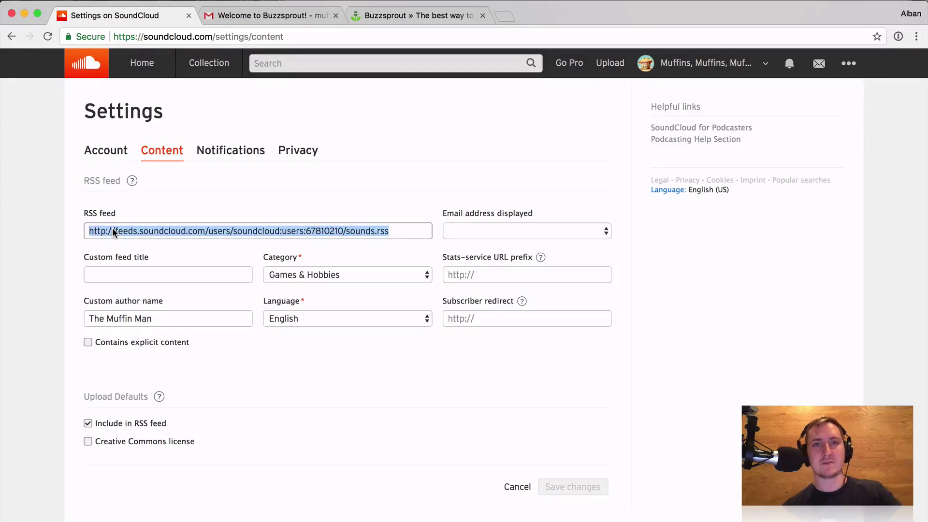
left_click(412, 16)
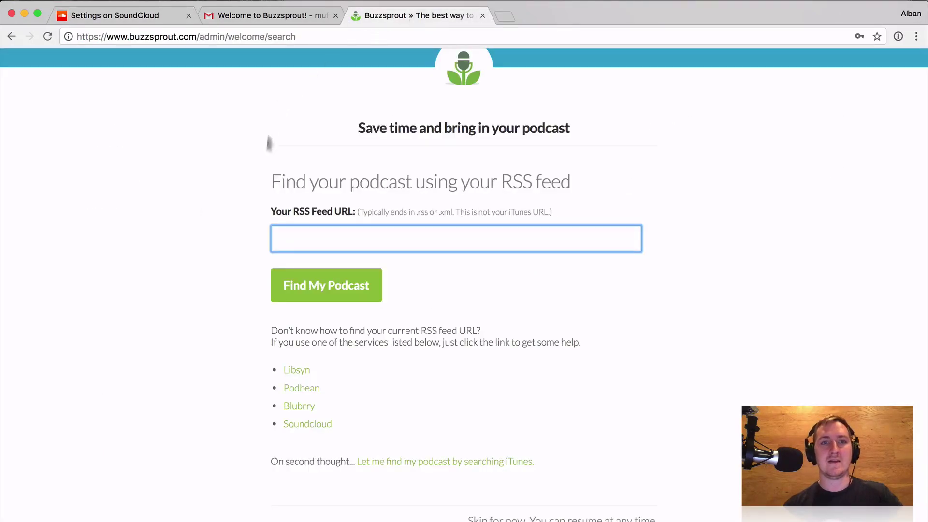
Paste the SoundCloud RSS feed URL and run Find My Podcast to import it
key("super+v")
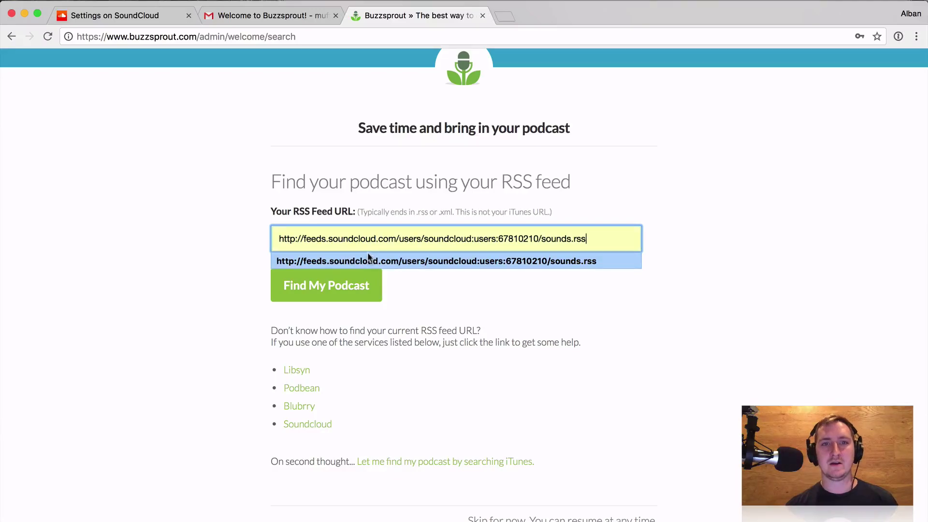
left_click(383, 265)
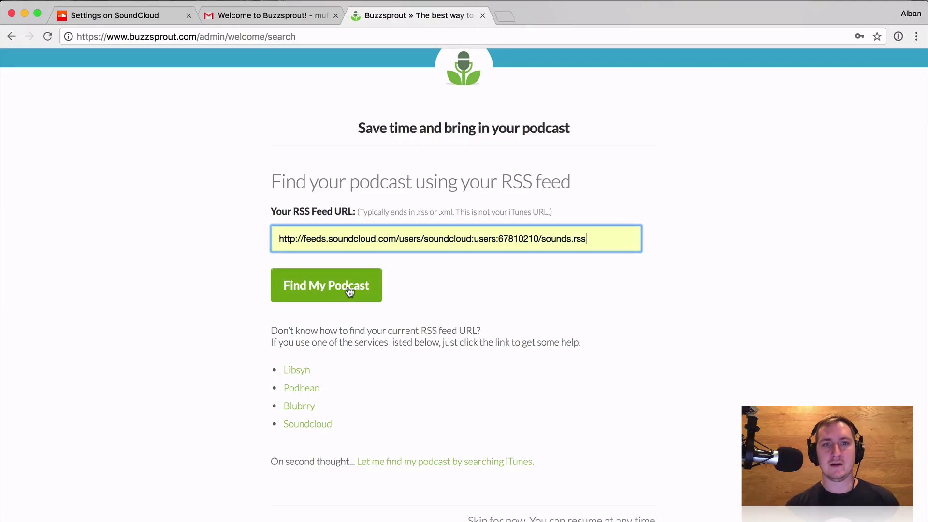
left_click(349, 292)
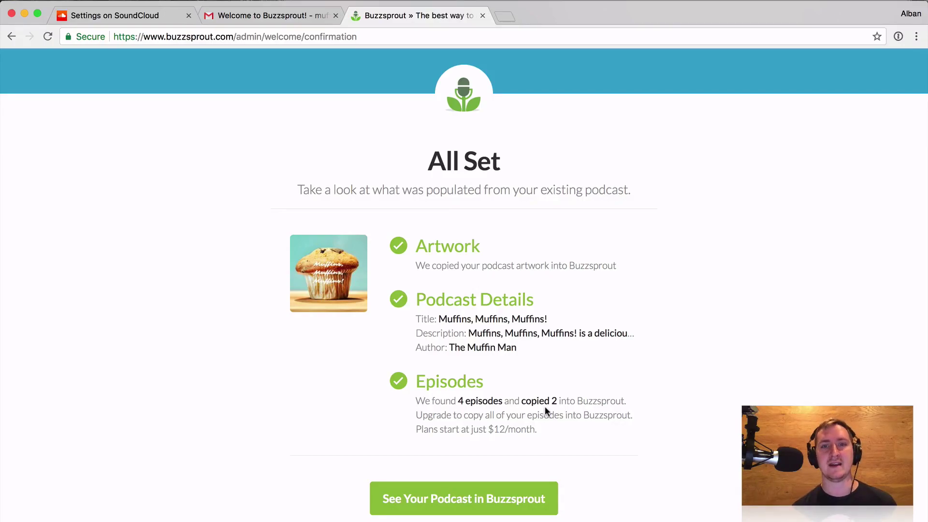
Scroll through the imported episodes on the dashboard, then view the My Plan upgrade options
left_click(481, 499)
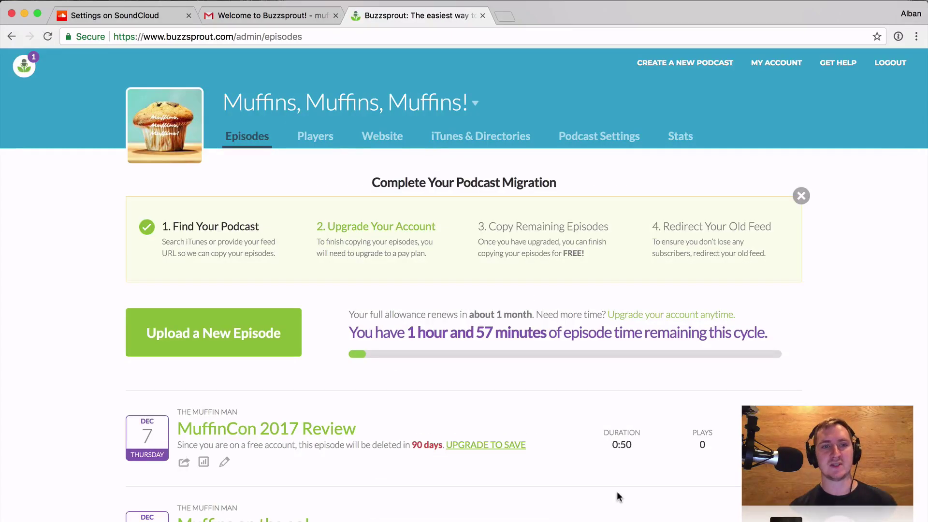
scroll(617, 491, "down", 2)
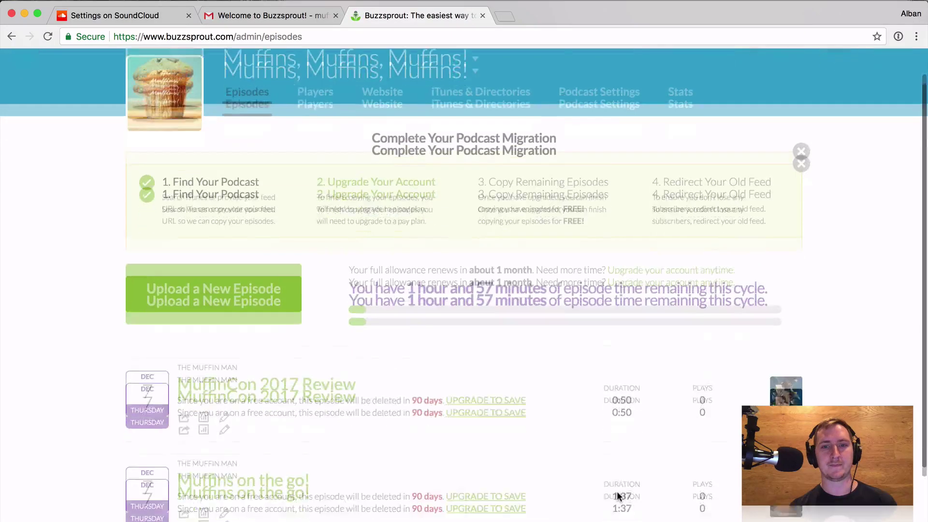
scroll(617, 491, "down", 3)
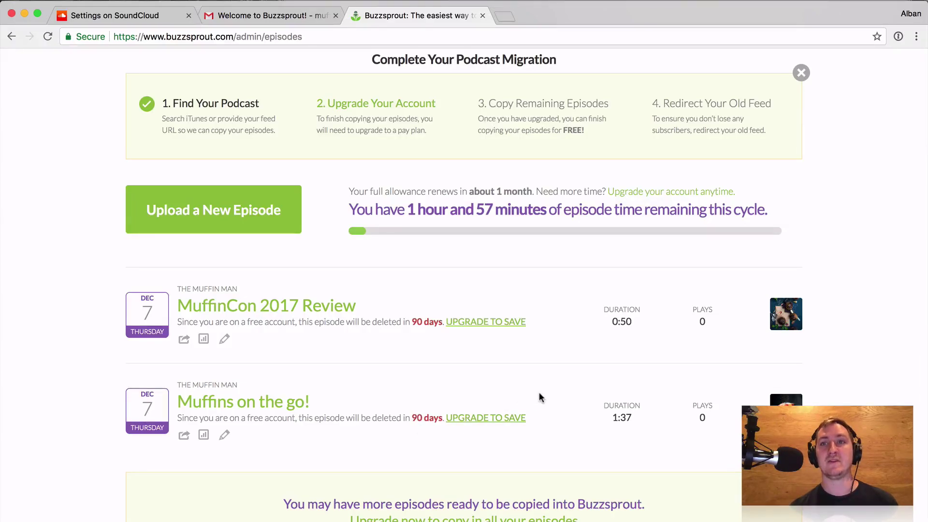
scroll(539, 395, "up", 5)
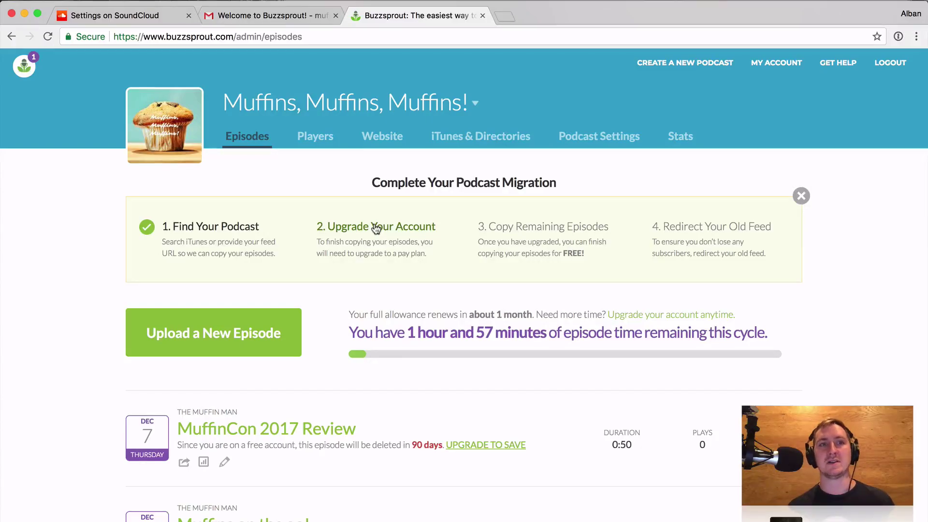
left_click(376, 228)
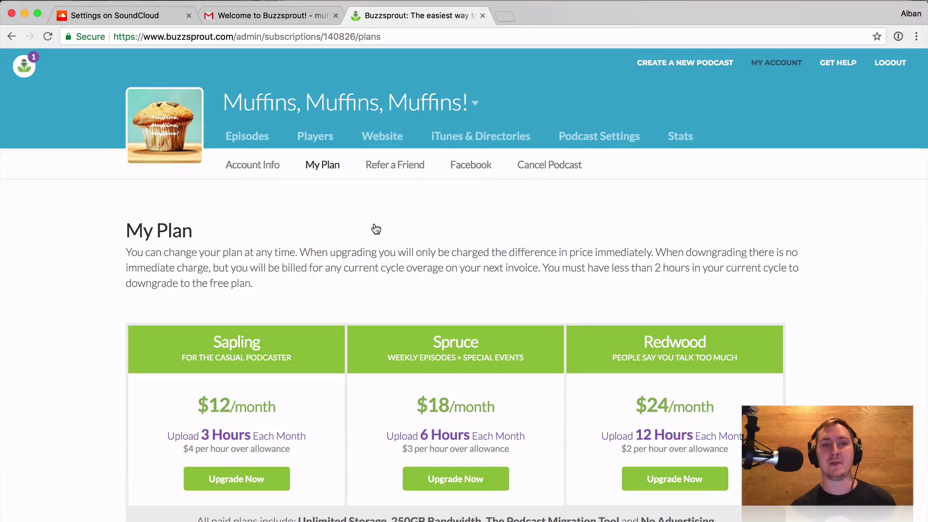
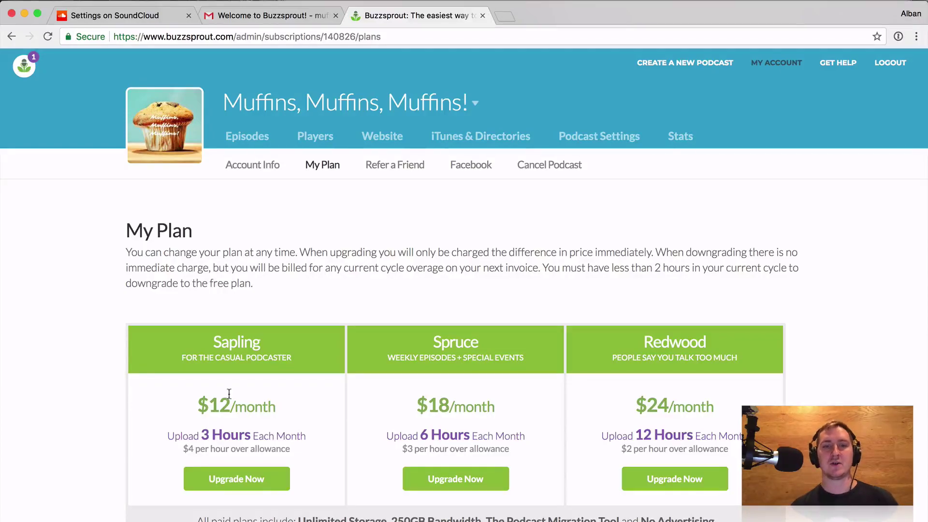
Scroll down the My Plan page to compare the Sapling $12, Spruce $18 and Redwood $24 plans
scroll(229, 394, "down", 3)
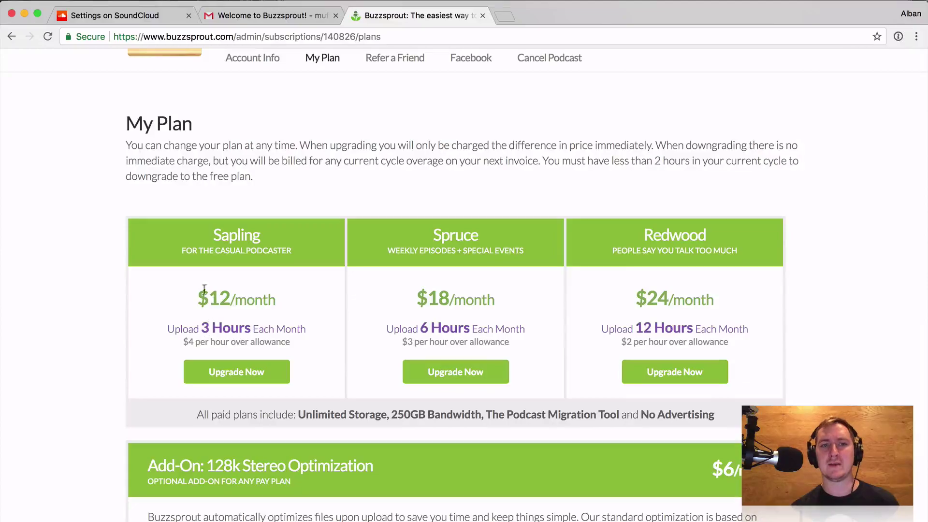
Choose the $12/month Sapling plan upgrade and enter the cardholder's name and card number
left_click(247, 375)
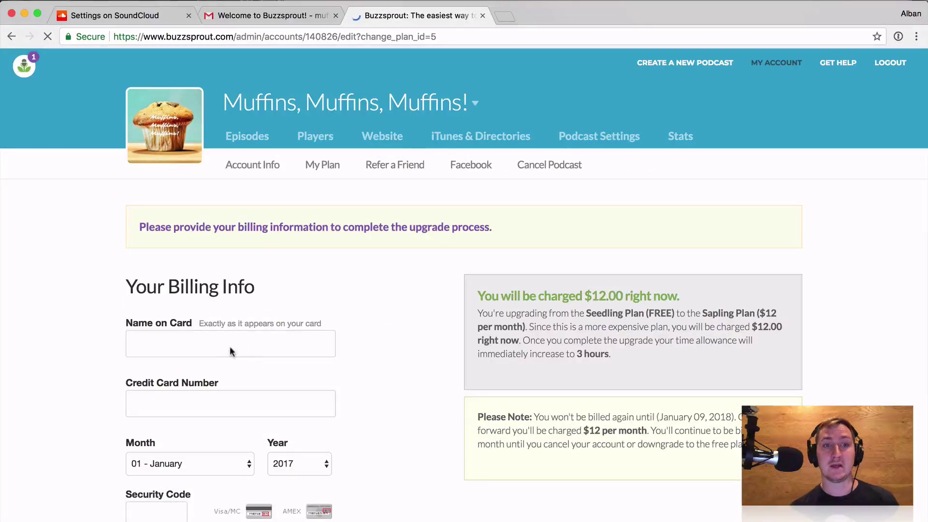
scroll(363, 375, "down", 2)
left_click(274, 271)
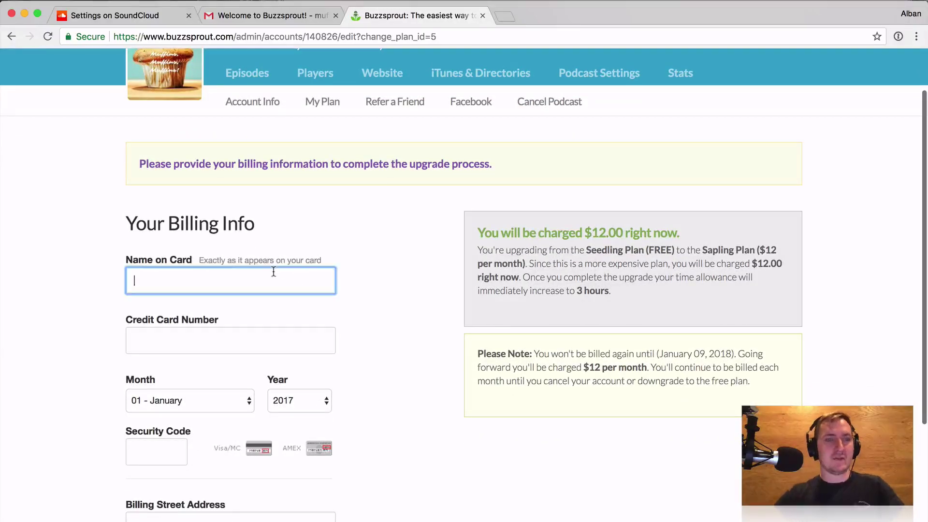
type("Alban")
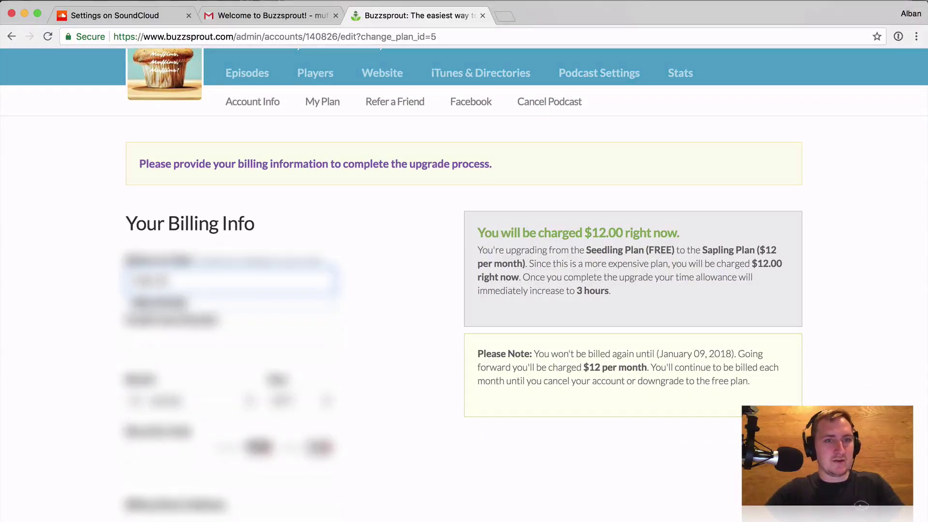
type(" Br")
key("BackSpace")
key("BackSpace")
key("BackSpace")
key("BackSpace")
type("ooke")
key("Tab")
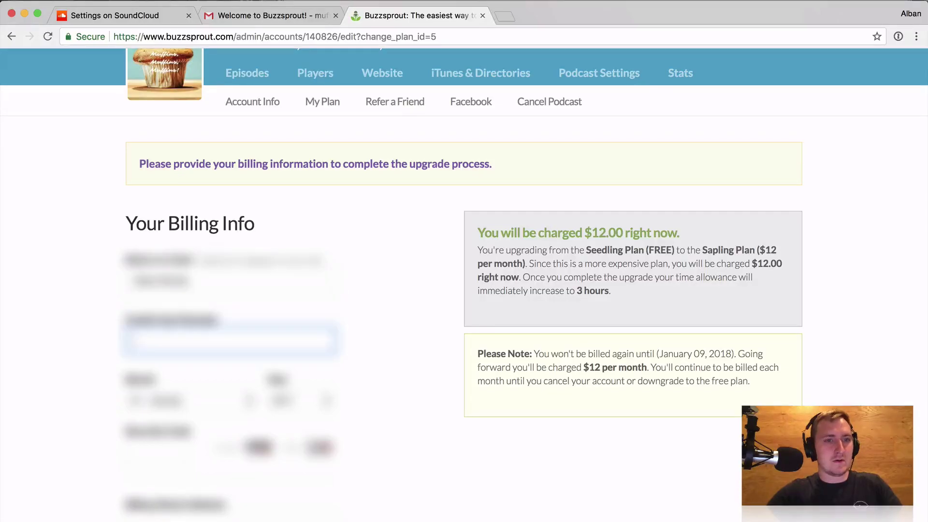
type("42424242")
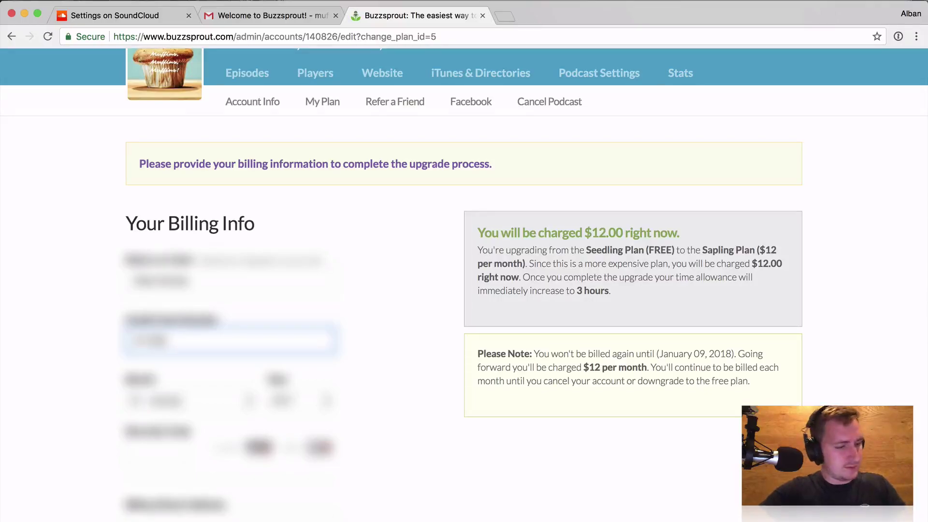
type("4242")
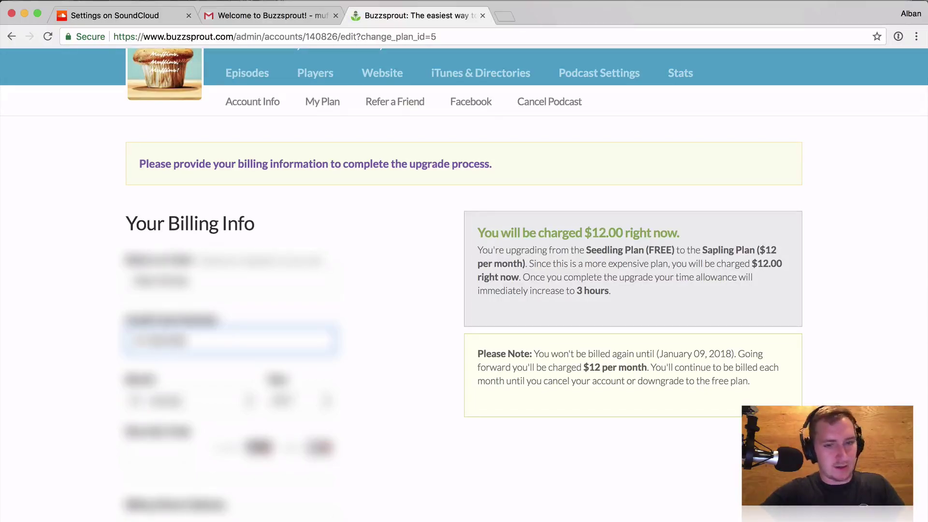
type("4242")
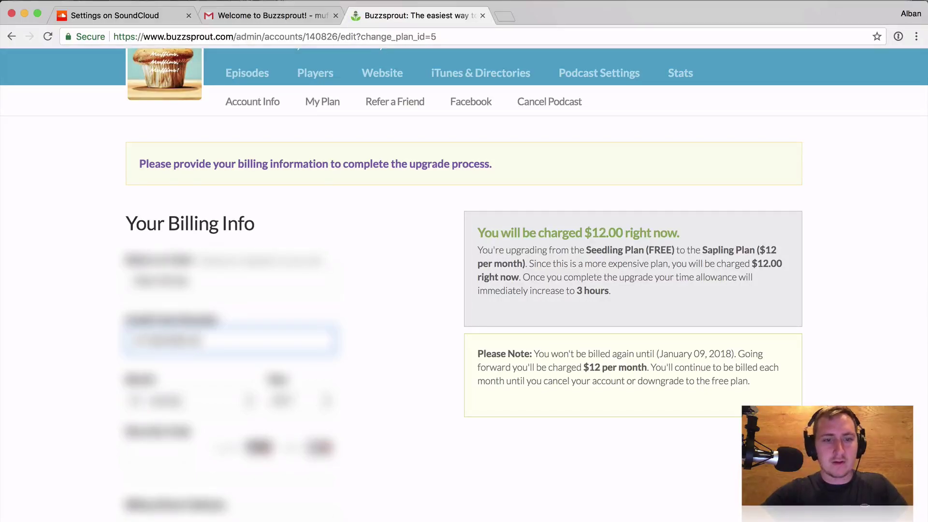
Set the card's expiry month and year and enter its security code
left_click(189, 400)
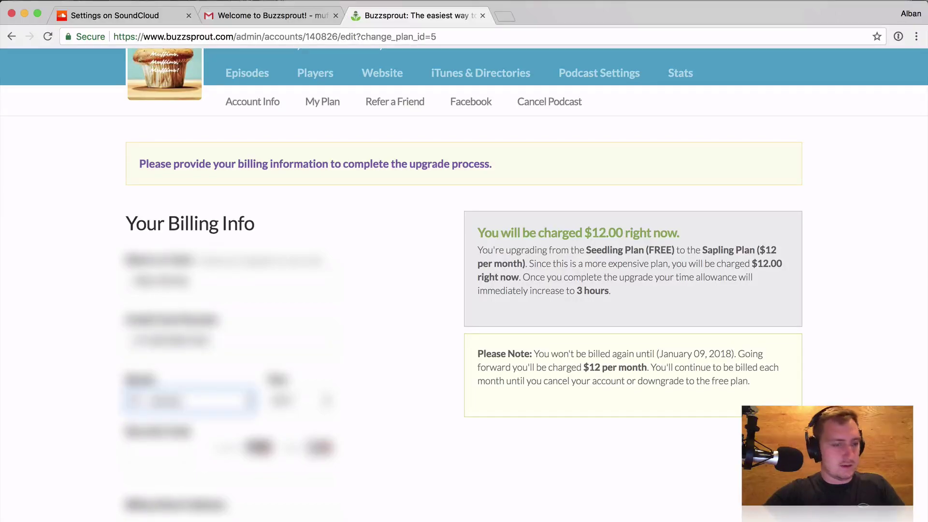
left_click(300, 401)
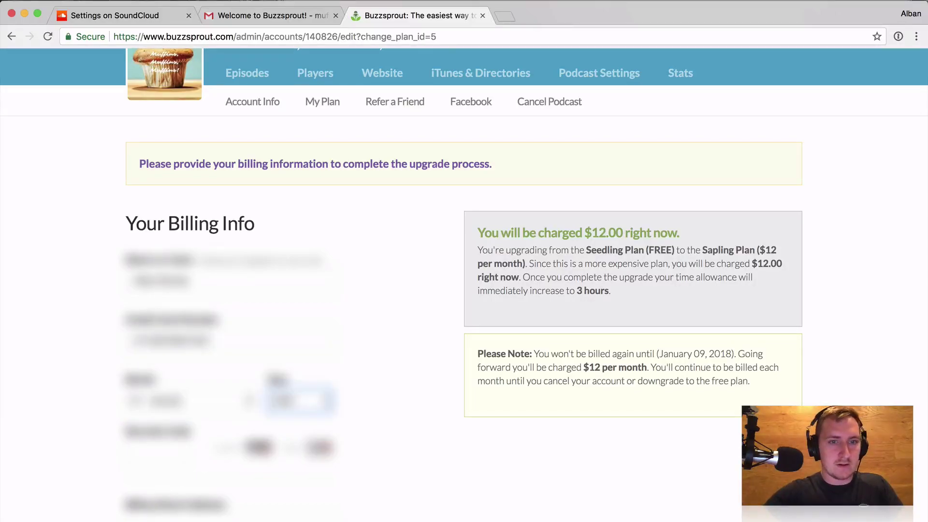
left_click(157, 452)
type("123")
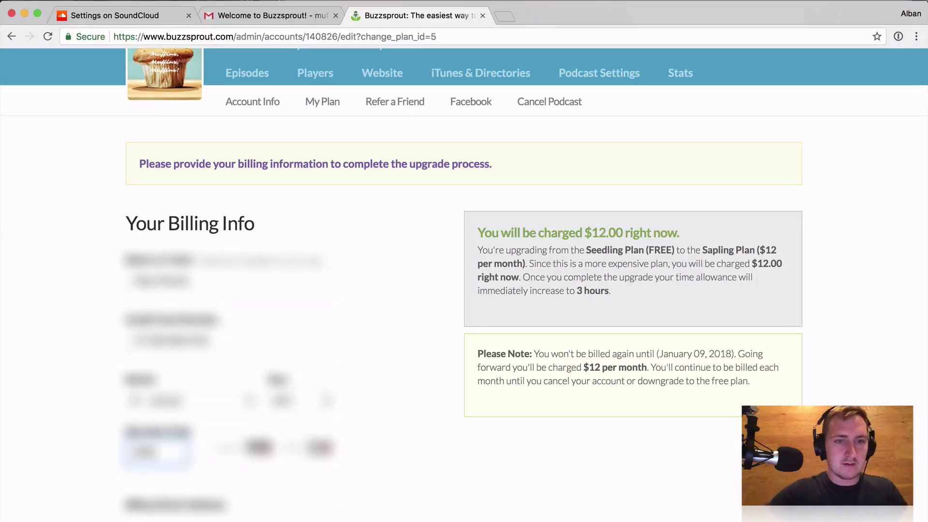
Fill in the billing street address and postal code from the suggested entries
scroll(426, 383, "down", 3)
left_click(300, 358)
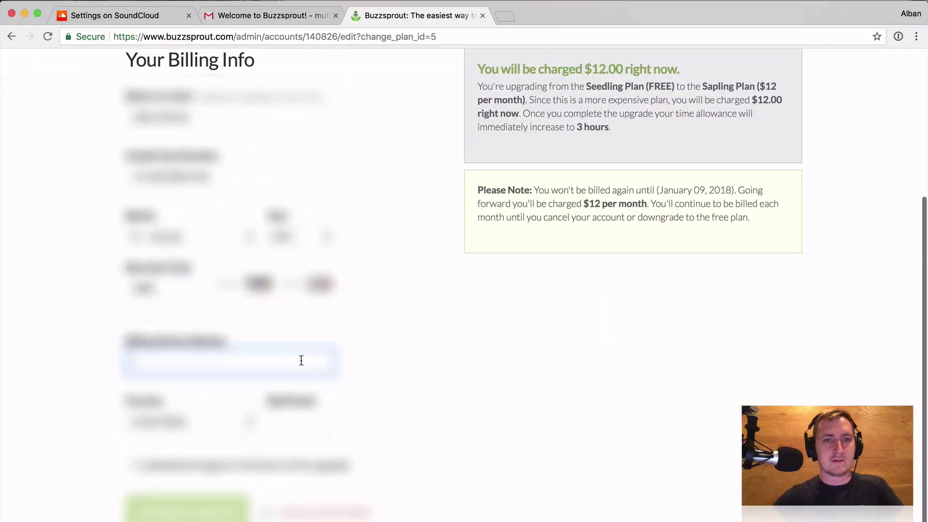
type("1")
key("Down")
key("Tab")
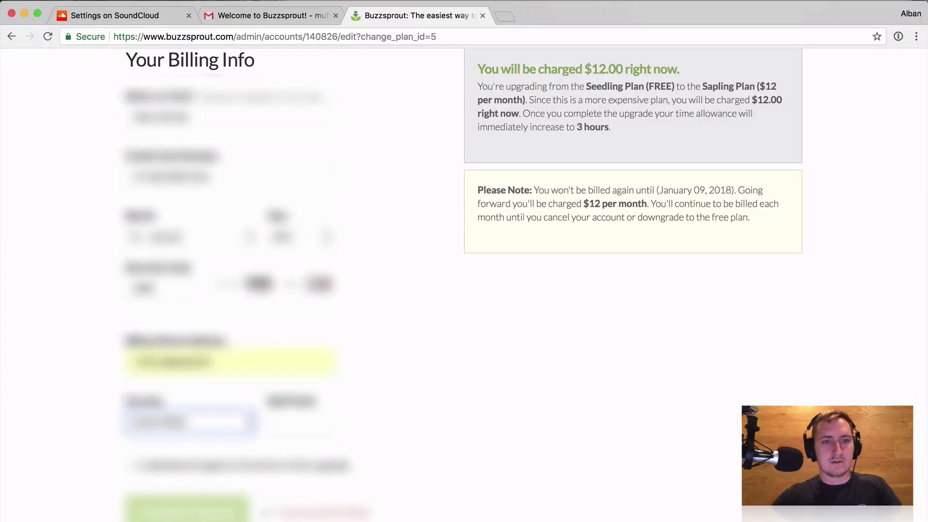
key("Tab")
key("Down")
key("Down")
key("Down")
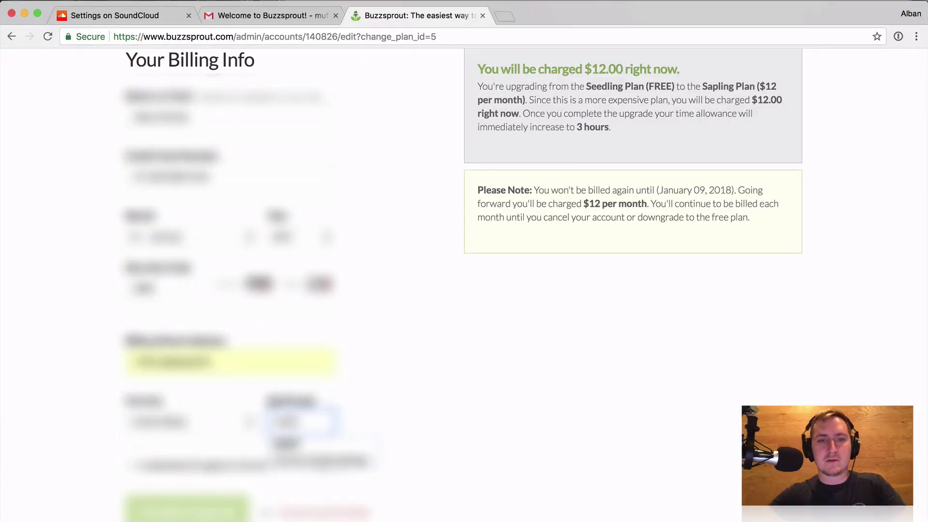
left_click(426, 355)
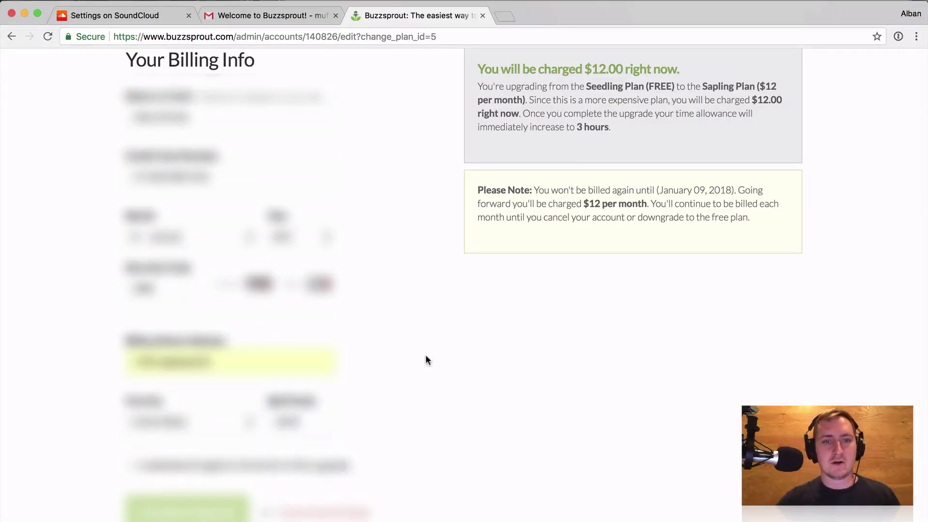
Accept the terms, submit the $12.00 Sapling payment, and decline saving the card in the browser
left_click(131, 467)
left_click(217, 511)
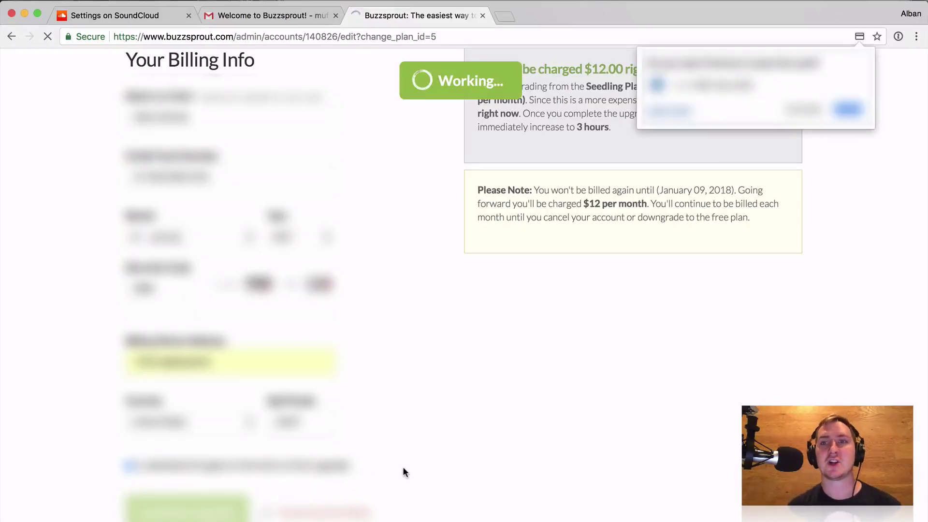
left_click(803, 110)
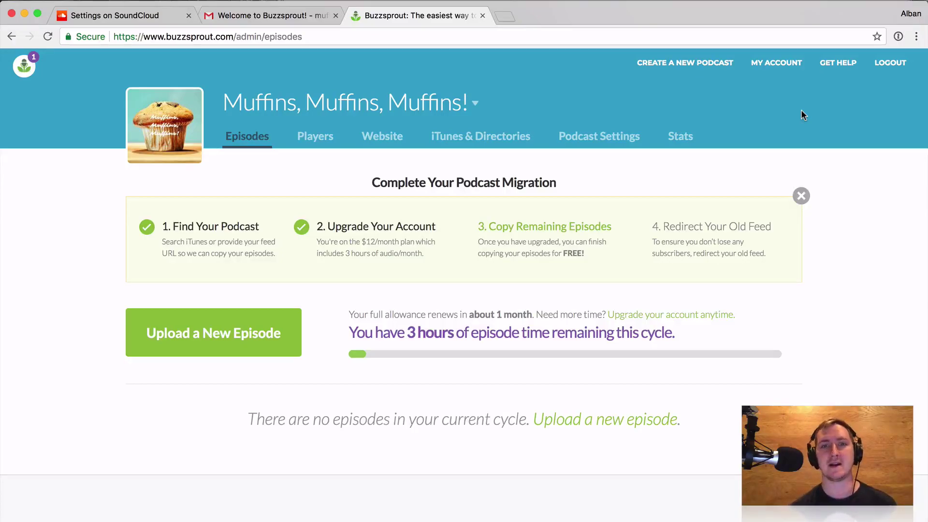
Open the '3. Copy Remaining Episodes' step of the migration checklist
scroll(801, 109, "down", 3)
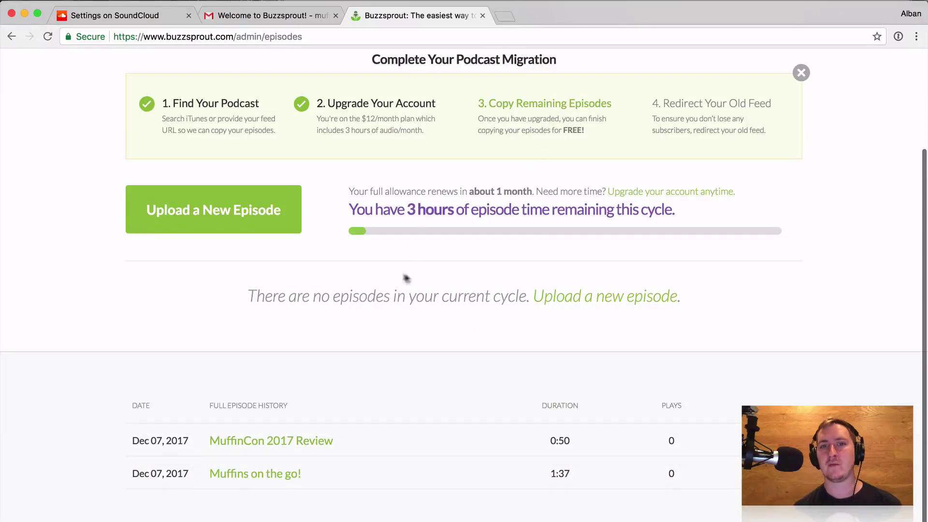
left_click(532, 109)
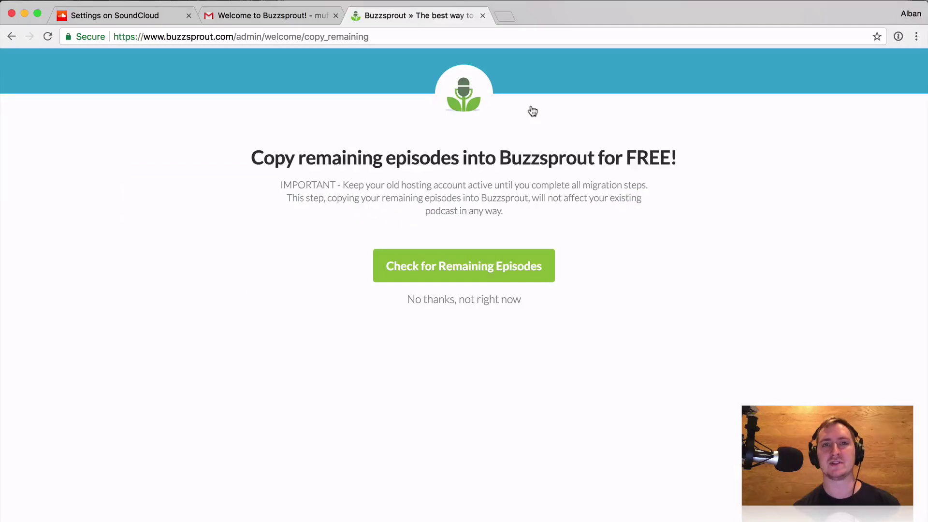
Check the old feed for remaining episodes and copy the 2 found into Buzzsprout
left_click(499, 272)
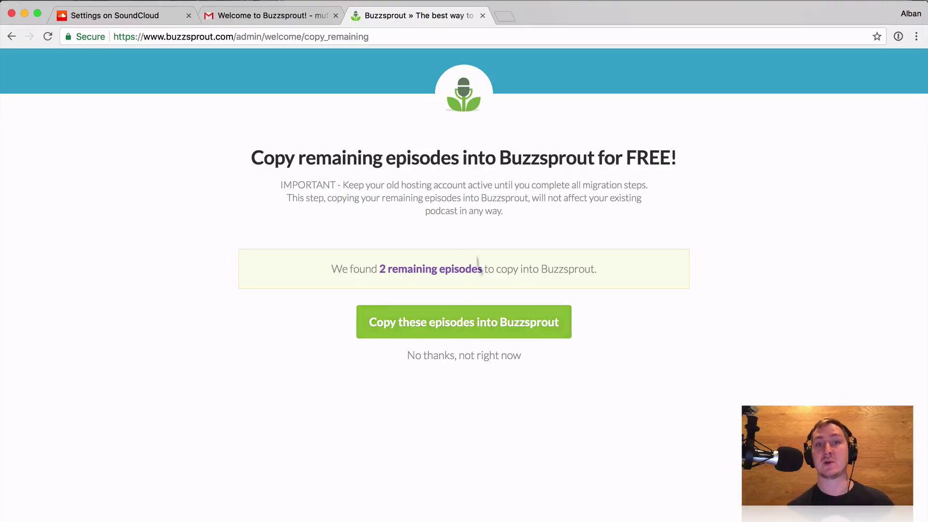
left_click(431, 322)
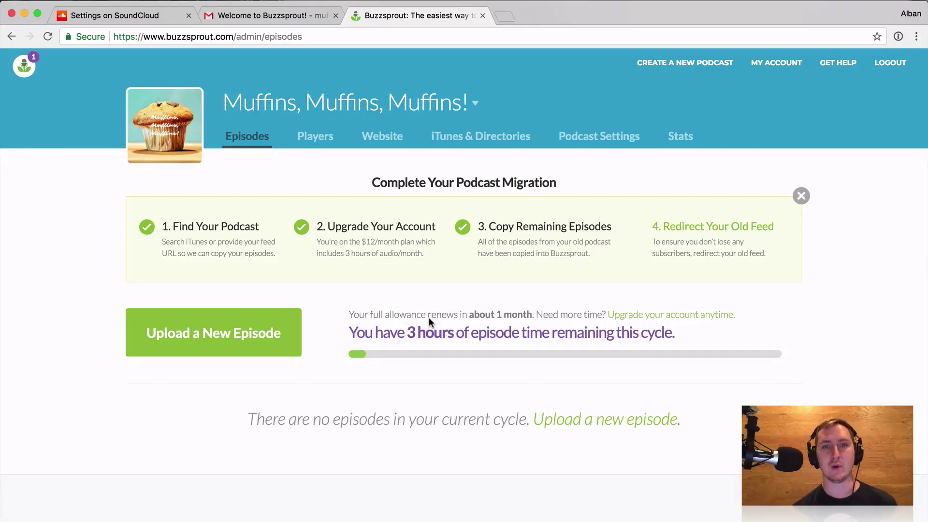
Reload the Episodes page and verify four episodes, including Holiday Muffins and Muffin Toppings, are listed
scroll(428, 317, "down", 4)
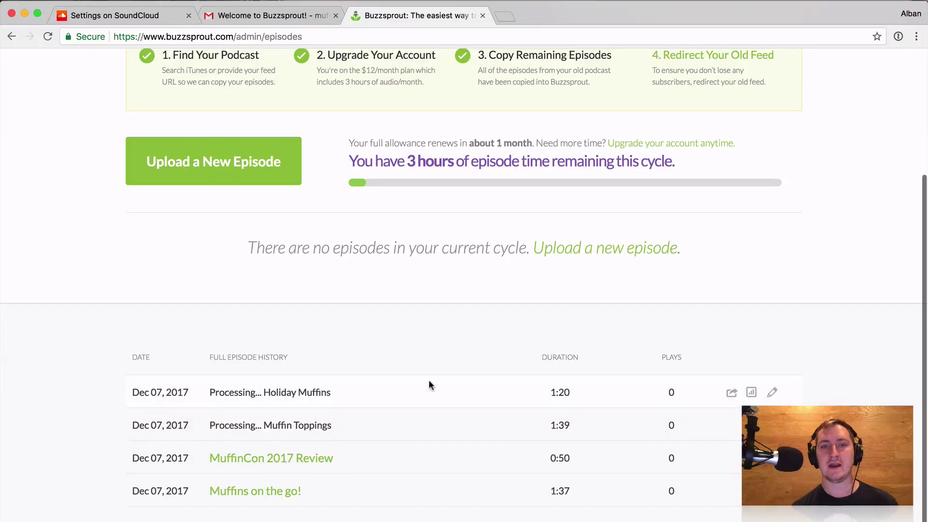
left_click(141, 19)
left_click(416, 15)
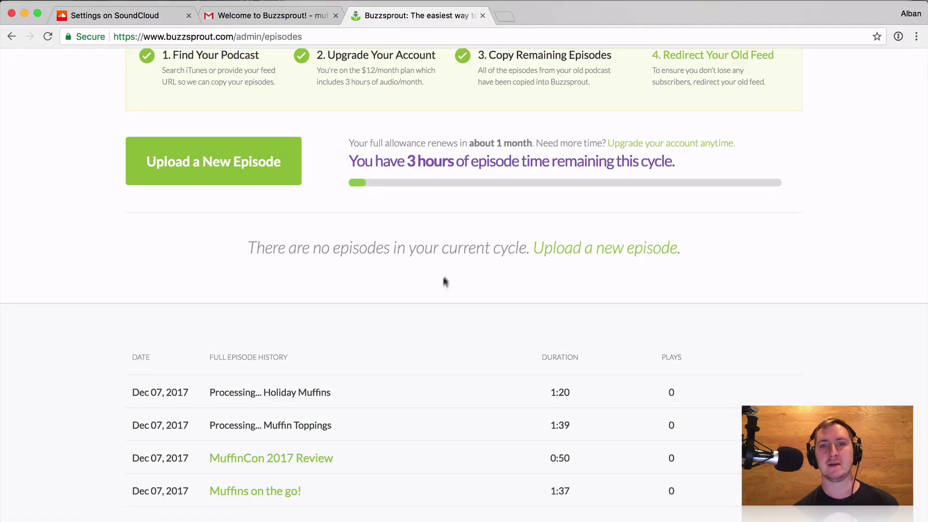
scroll(443, 281, "up", 4)
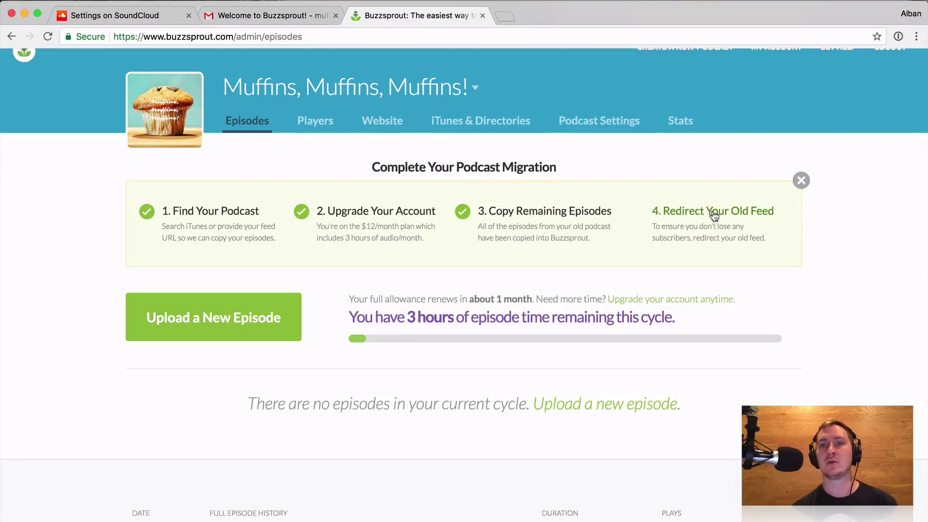
left_click(47, 36)
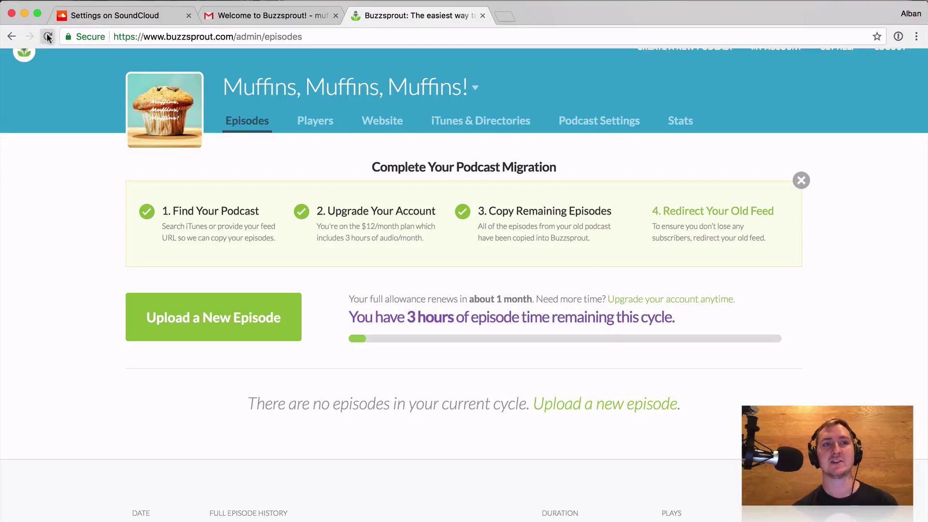
scroll(224, 481, "down", 4)
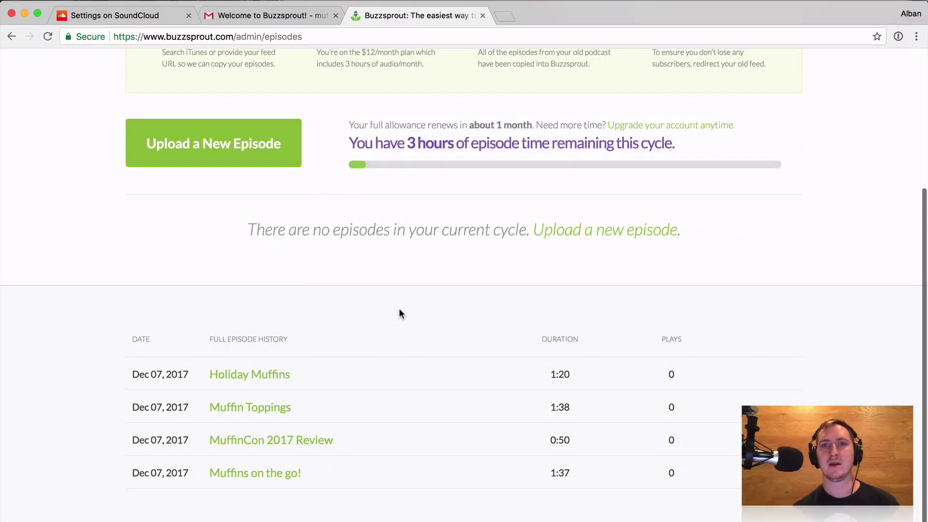
scroll(399, 313, "up", 3)
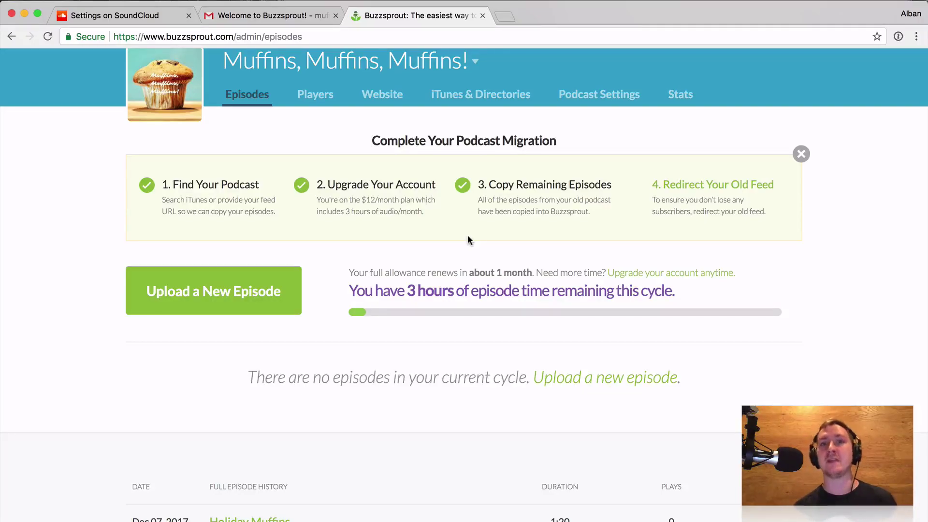
Open '4. Redirect Your Old Feed', copy the Buzzsprout RSS feed URL, and switch to SoundCloud's settings
left_click(706, 188)
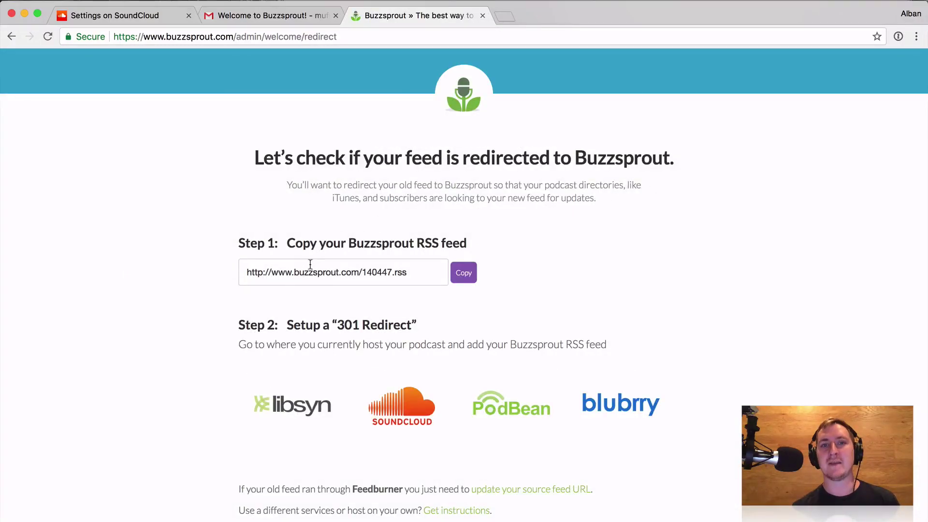
left_click(464, 275)
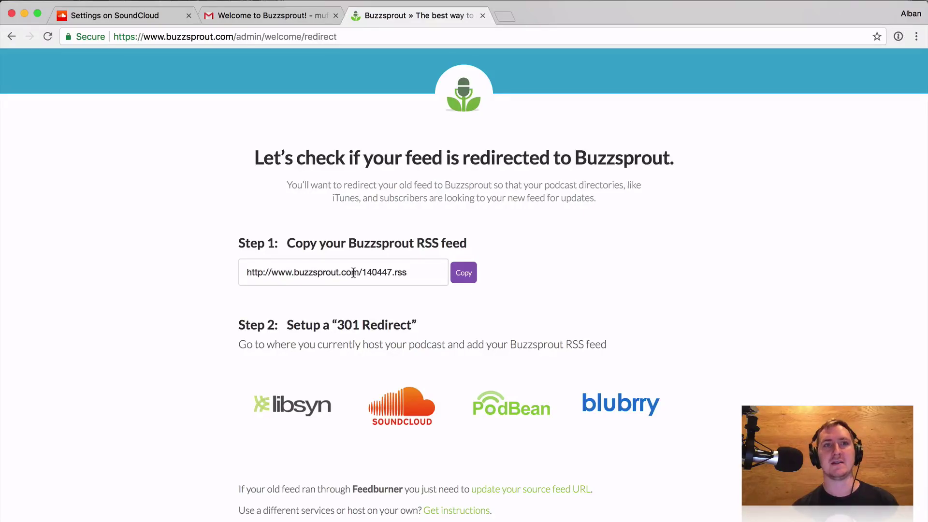
left_click(131, 17)
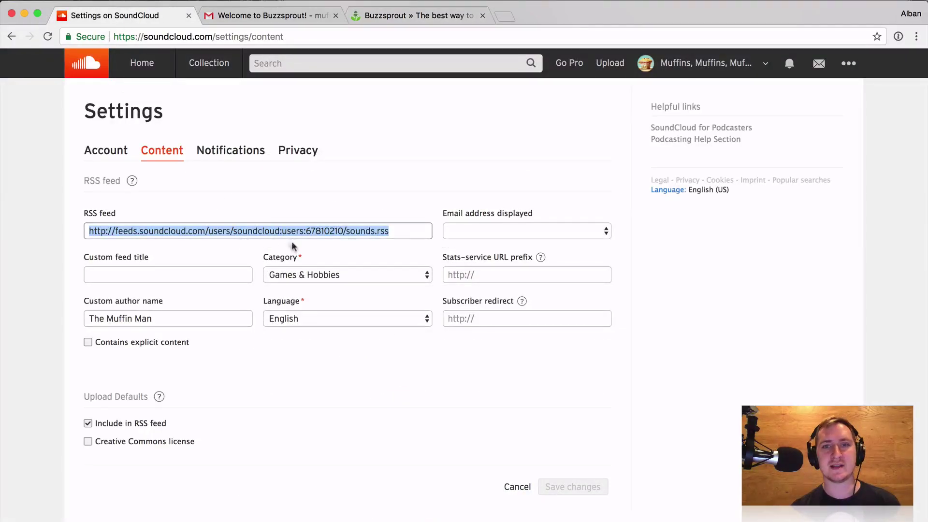
Paste the Buzzsprout RSS feed into SoundCloud's Subscriber redirect field and save the changes
left_click(469, 315)
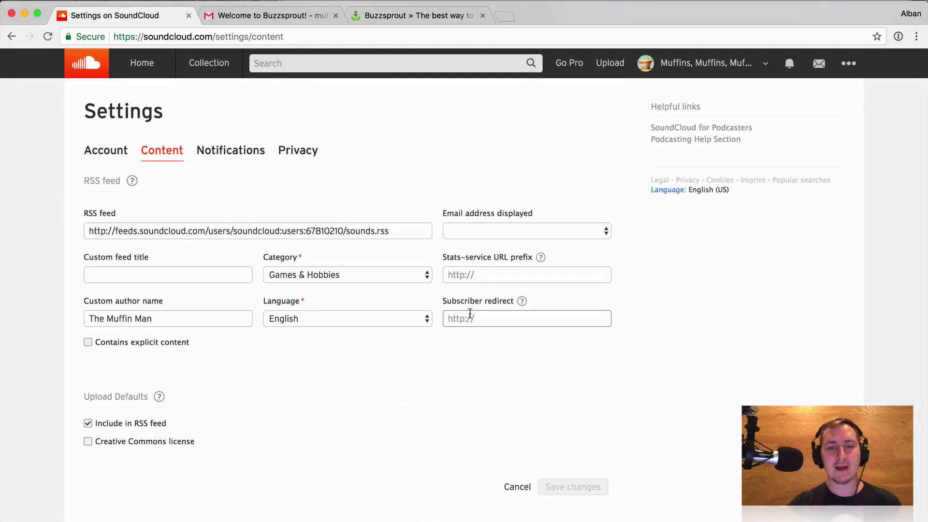
key("super+v")
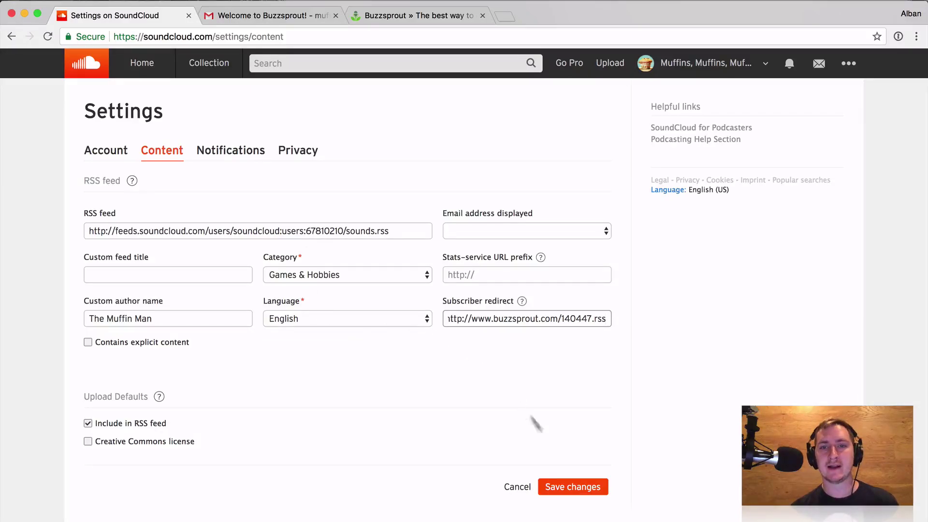
left_click(577, 486)
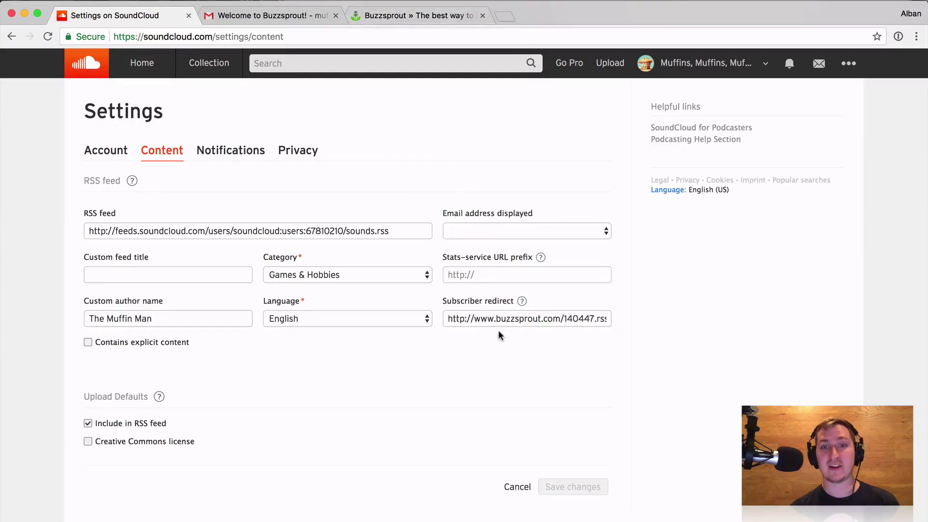
left_click(427, 17)
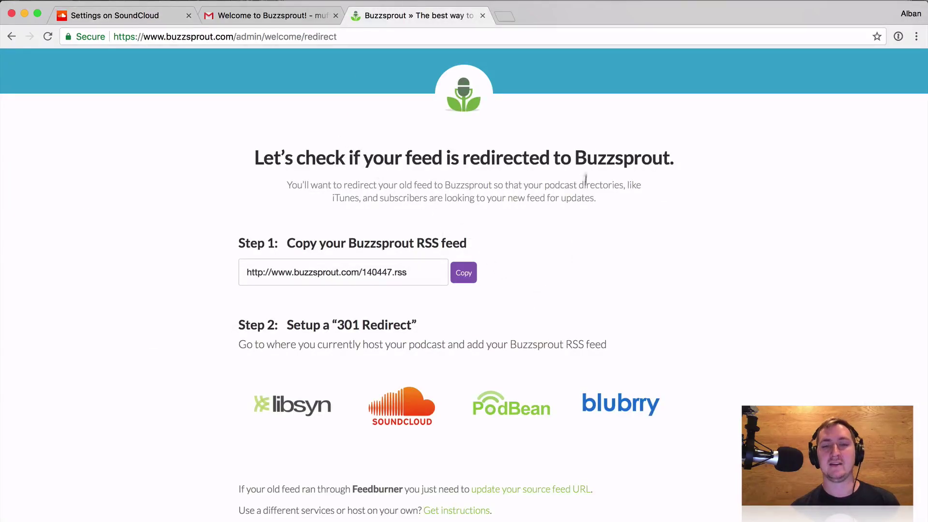
Run 'All Set Up, Test My Redirect' to confirm the old feed redirects to Buzzsprout
scroll(659, 275, "down", 3)
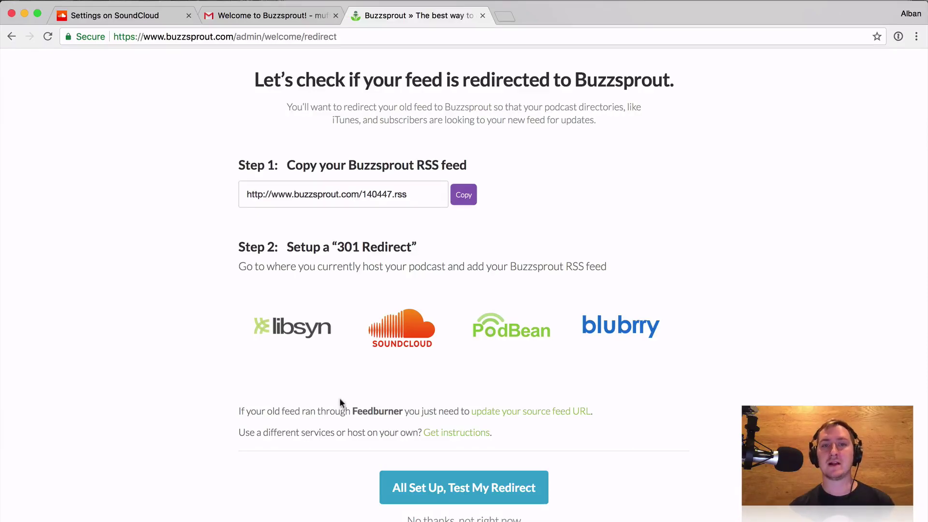
mouse_move(372, 377)
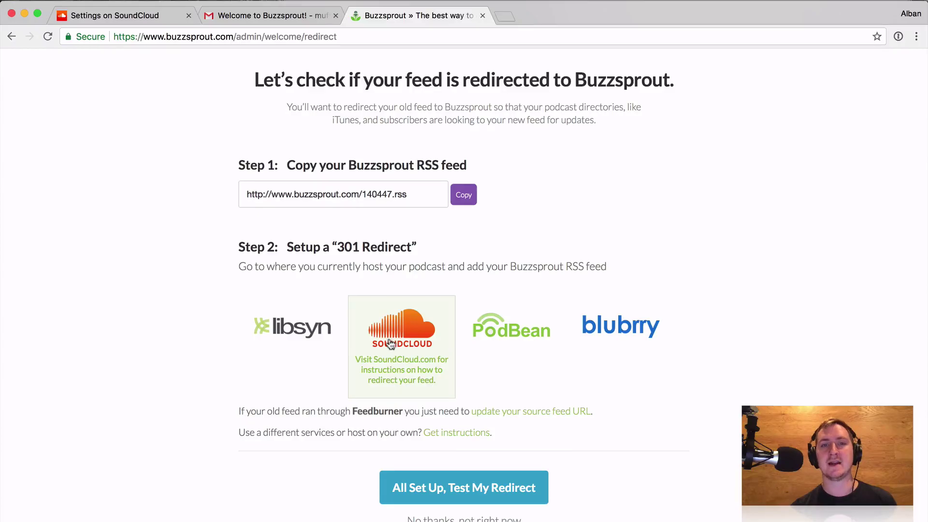
mouse_move(642, 327)
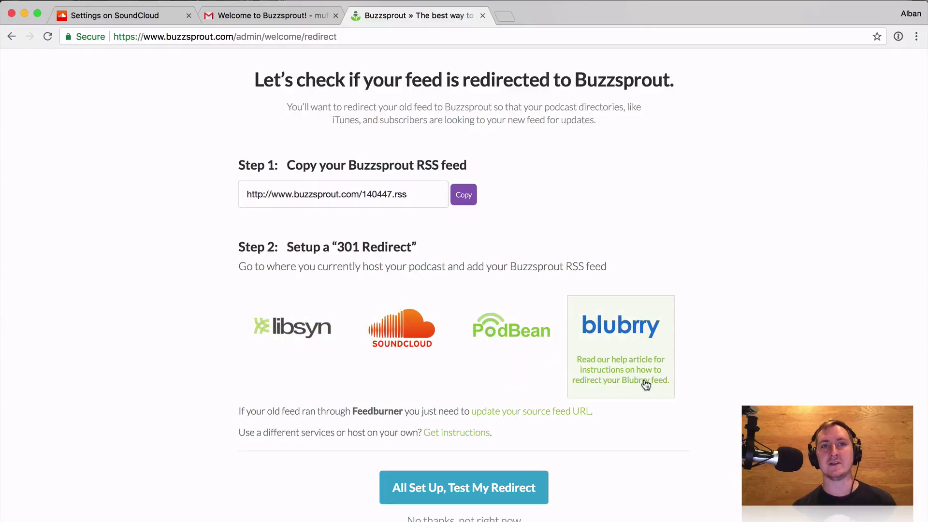
mouse_move(296, 397)
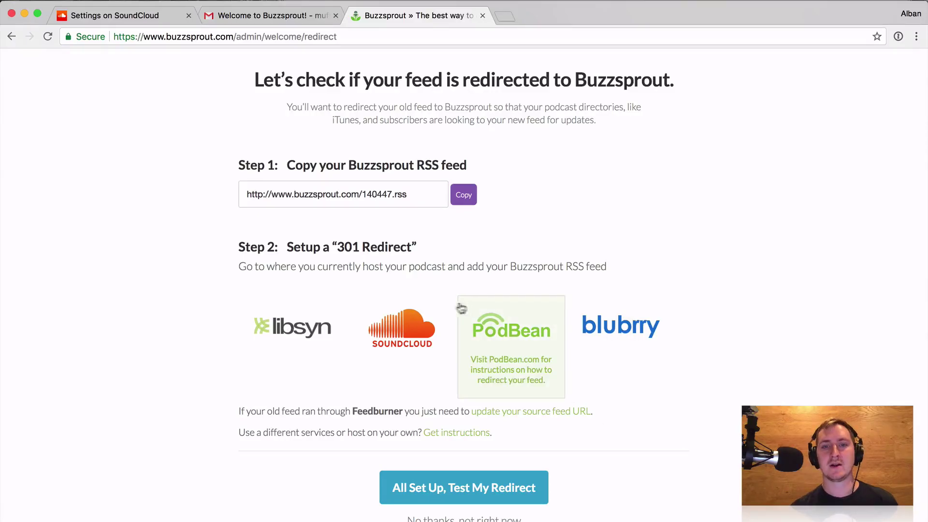
left_click(457, 486)
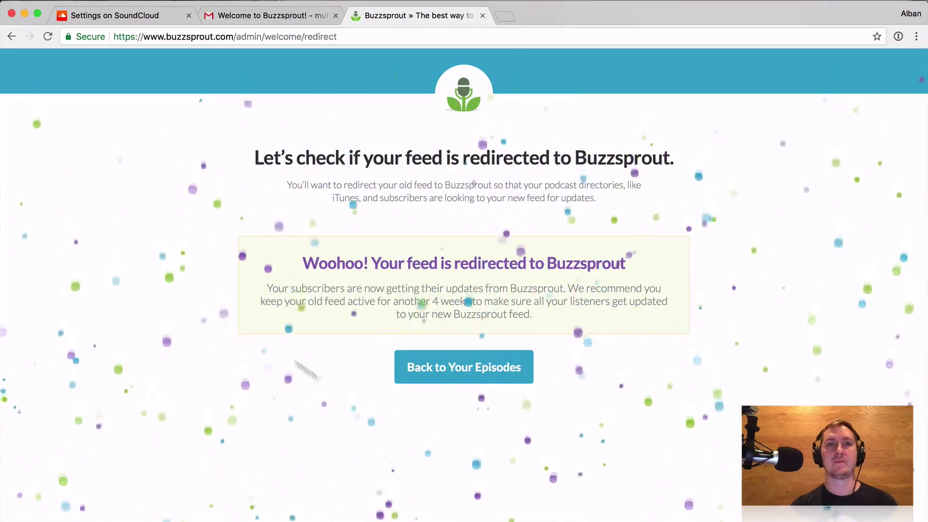
Glance at the SoundCloud tab, then return to the podcast's episodes page via 'Back to Your Episodes'
left_click(131, 16)
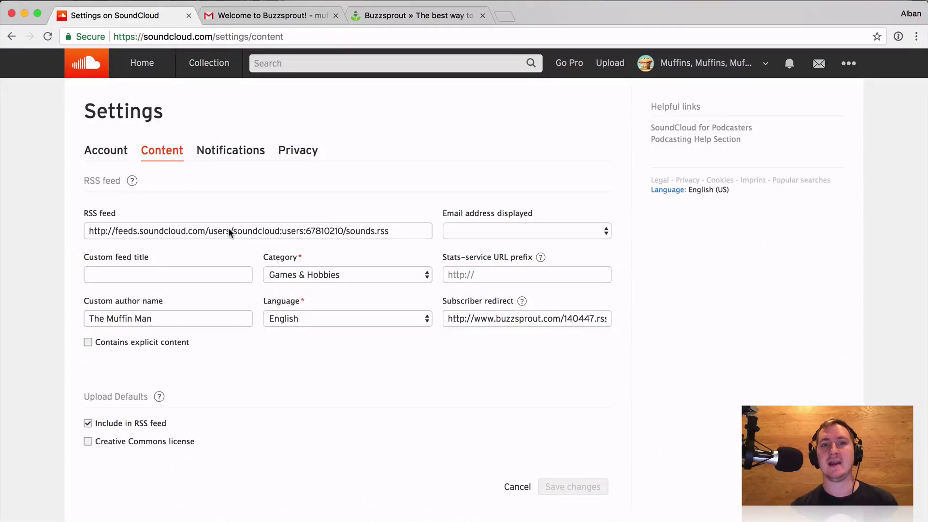
left_click(449, 16)
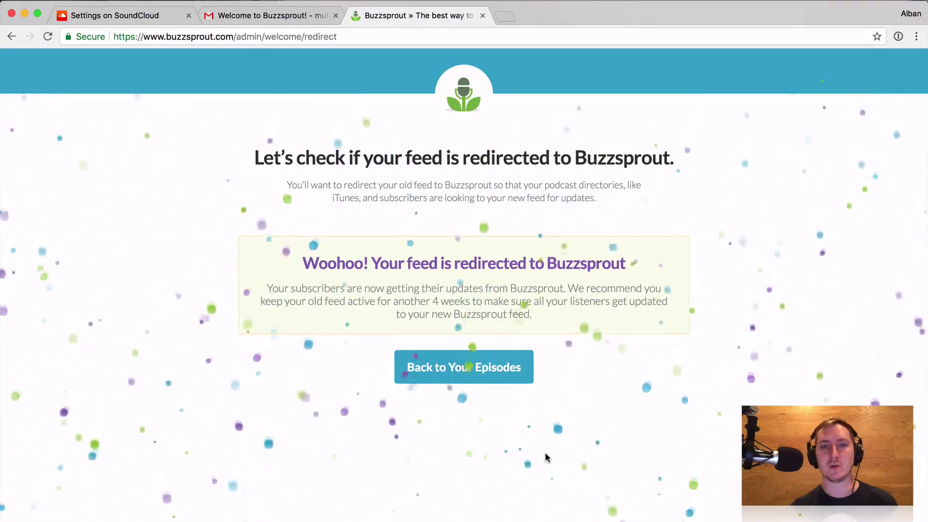
left_click(490, 372)
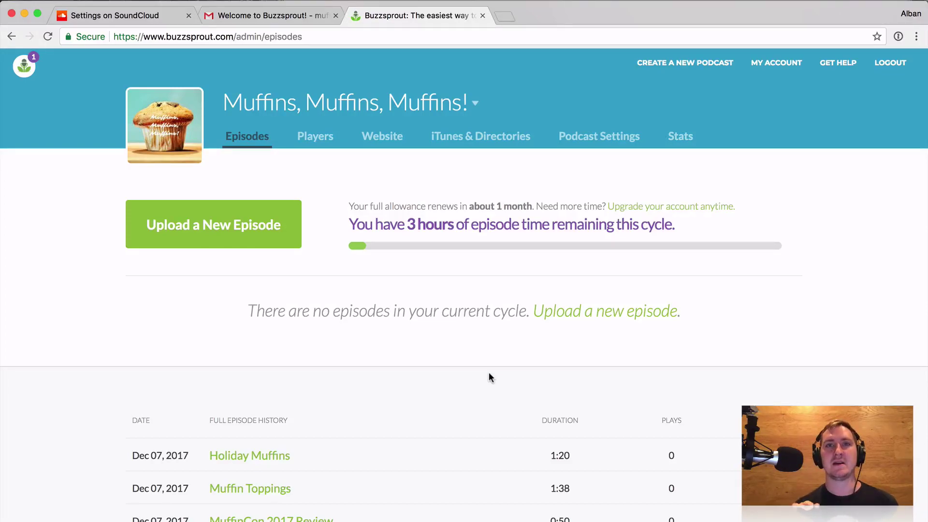
left_click(147, 15)
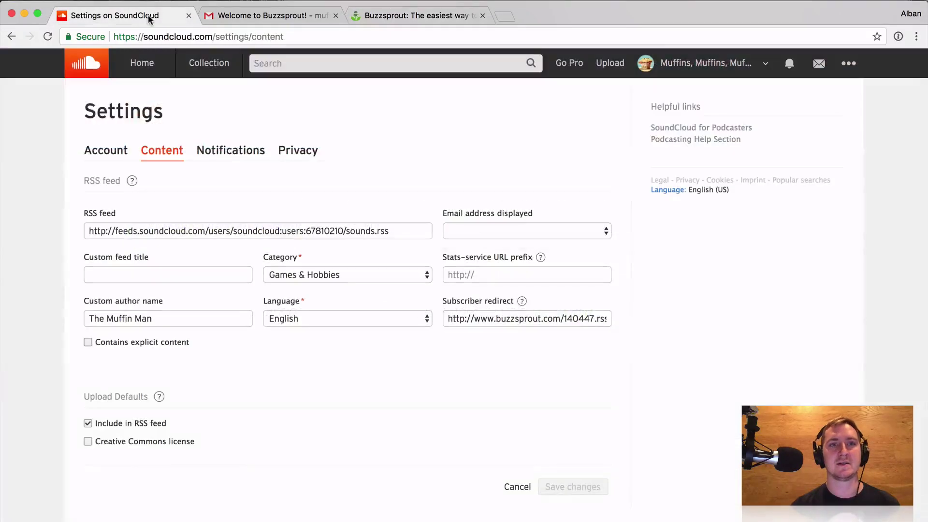
left_click(196, 230)
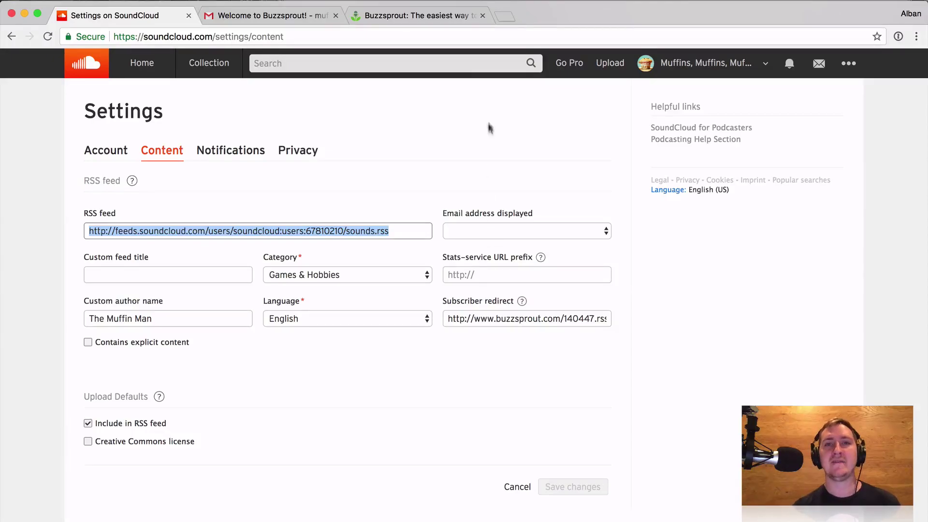
left_click(453, 14)
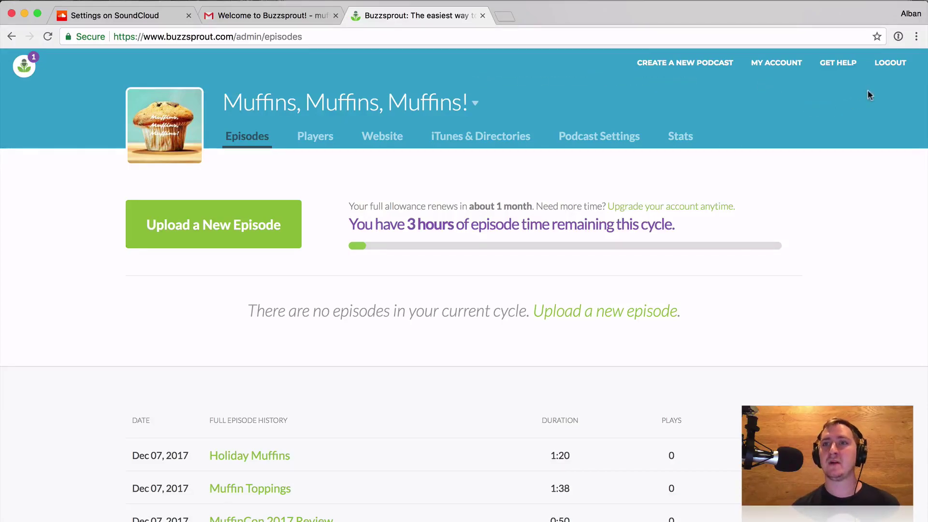
Open the GET HELP support page and scroll down to the question form's Send button
left_click(841, 69)
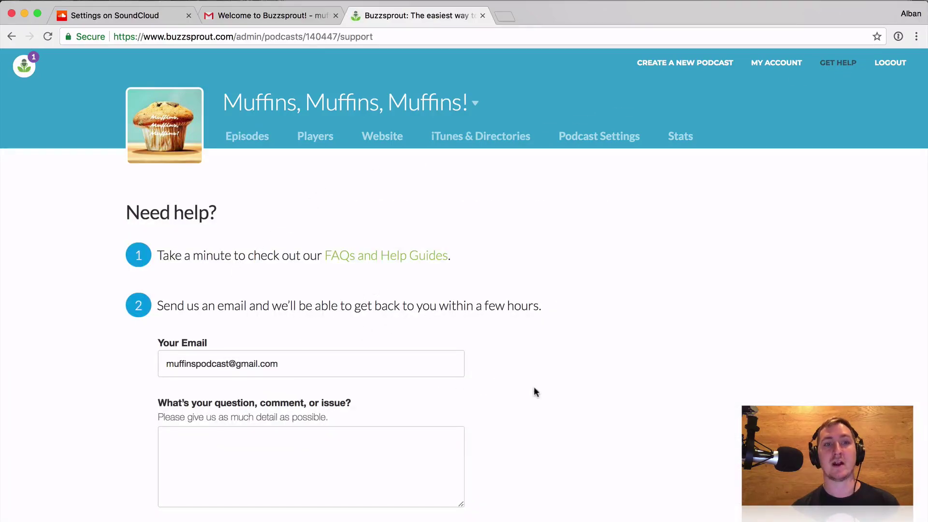
scroll(534, 386, "down", 2)
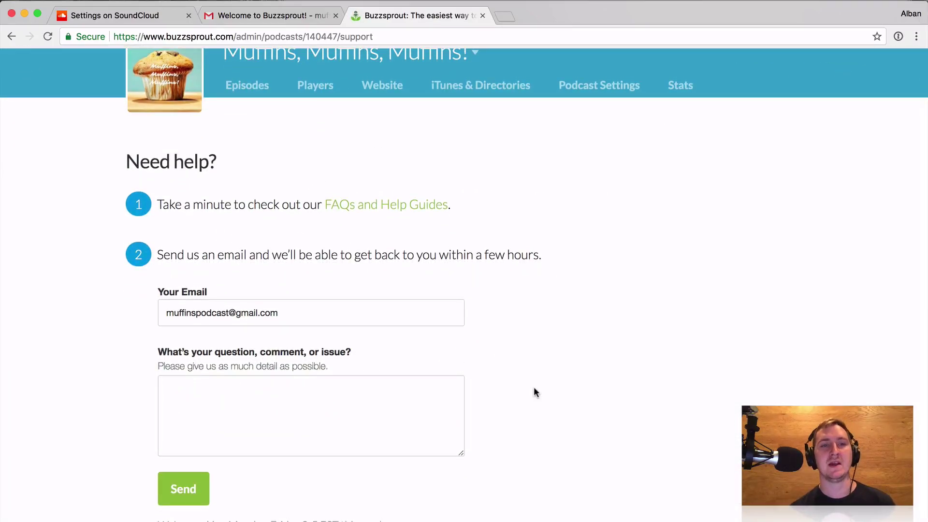